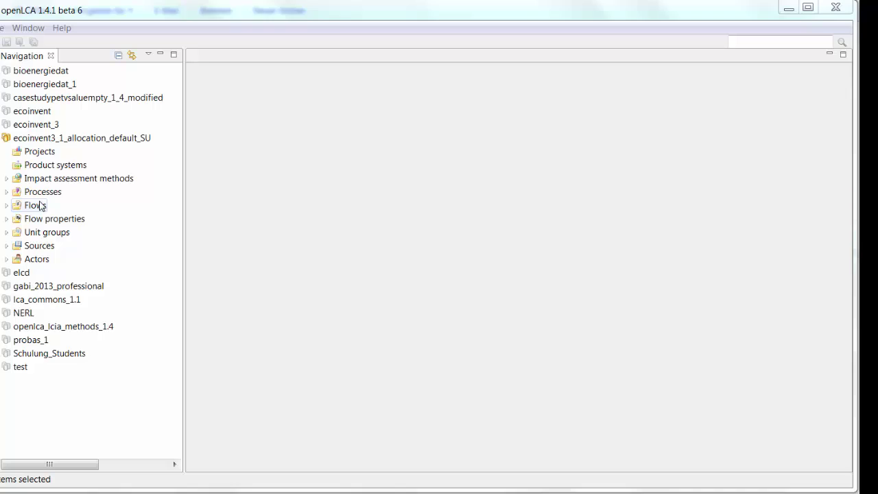
Step: Create a Product flow named 'Bottle' with Number of items as its reference flow property
right_click(41, 206)
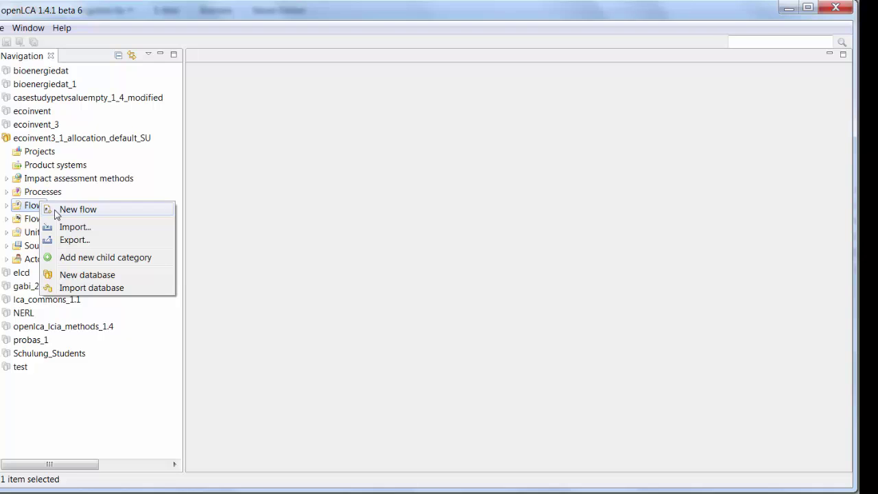
click(68, 209)
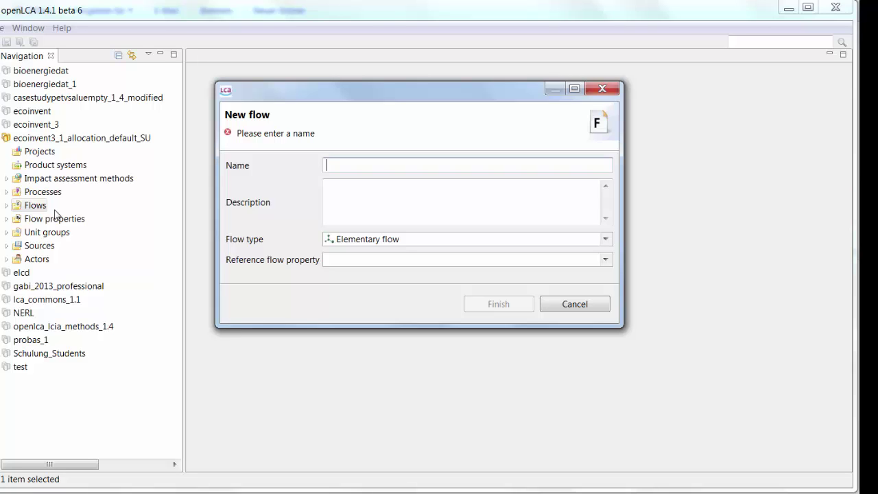
text(Bo)
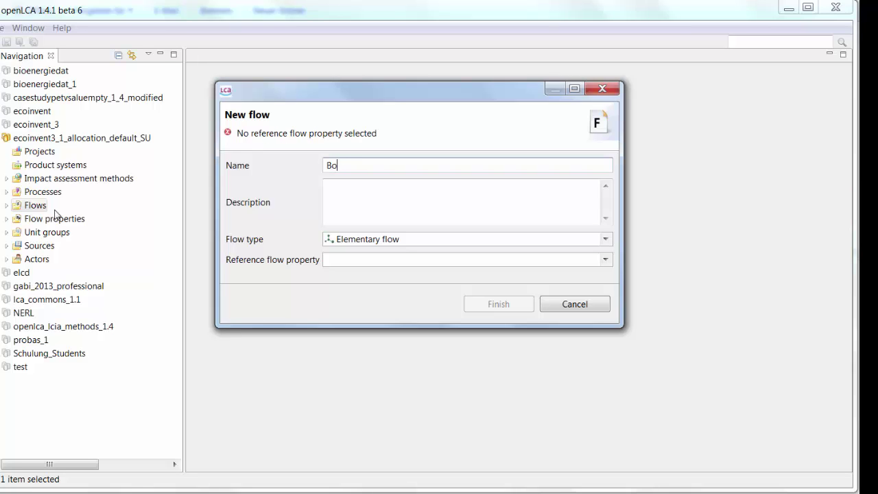
text(ttle)
click(606, 240)
click(380, 269)
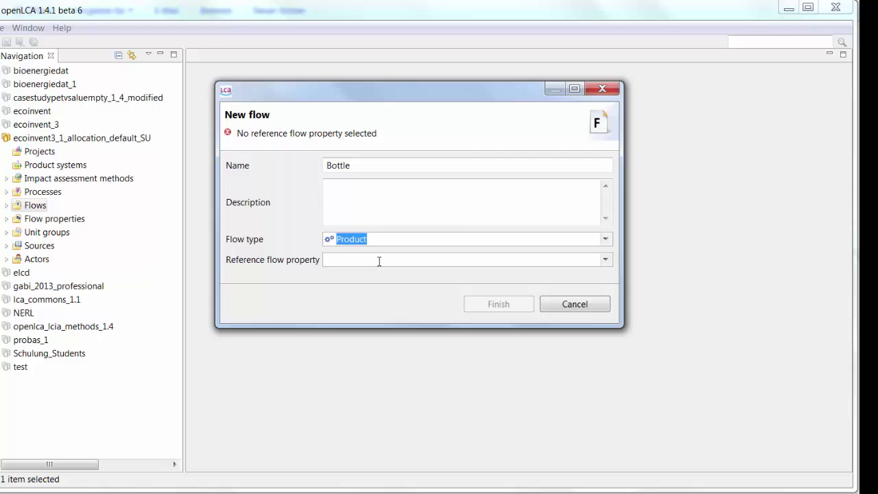
click(379, 261)
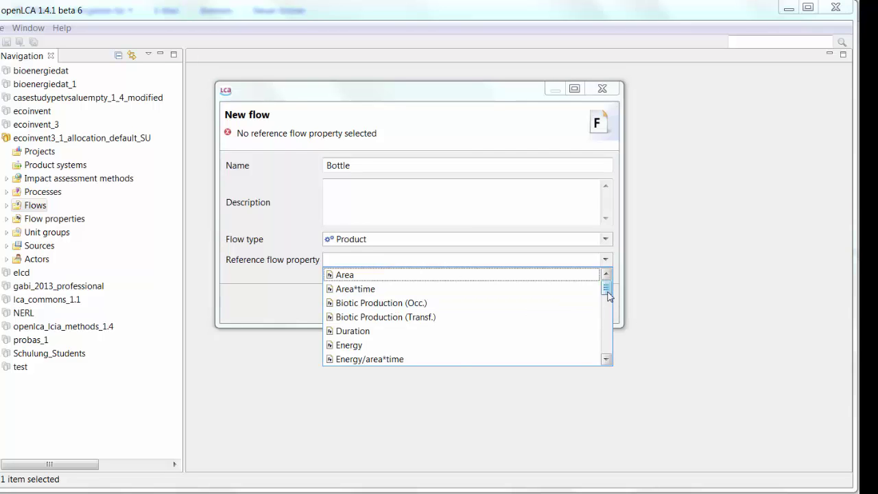
drag(608, 295, 608, 333)
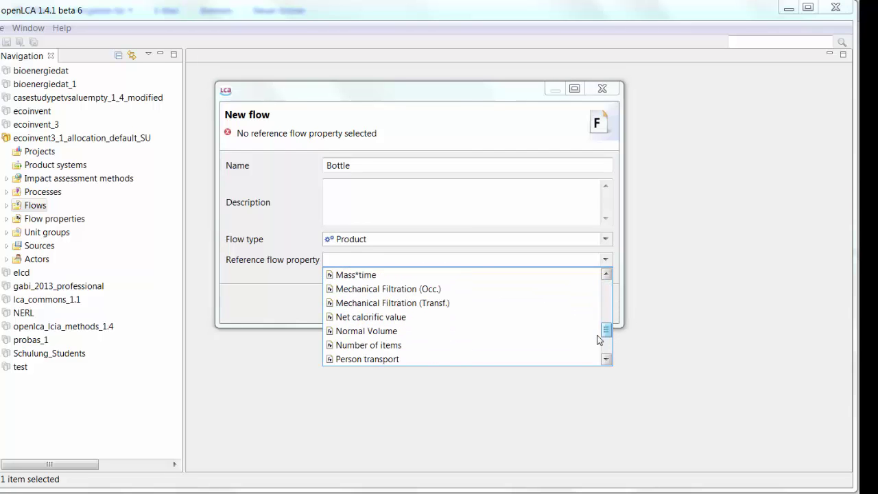
click(372, 345)
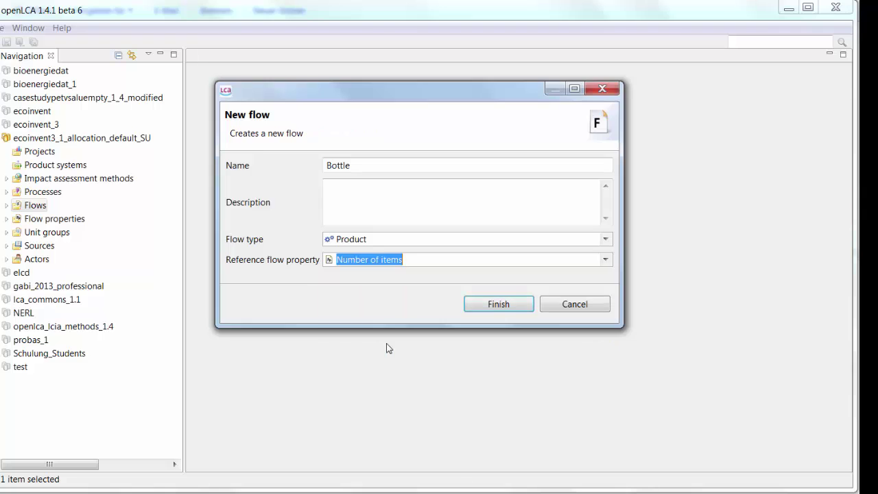
click(510, 308)
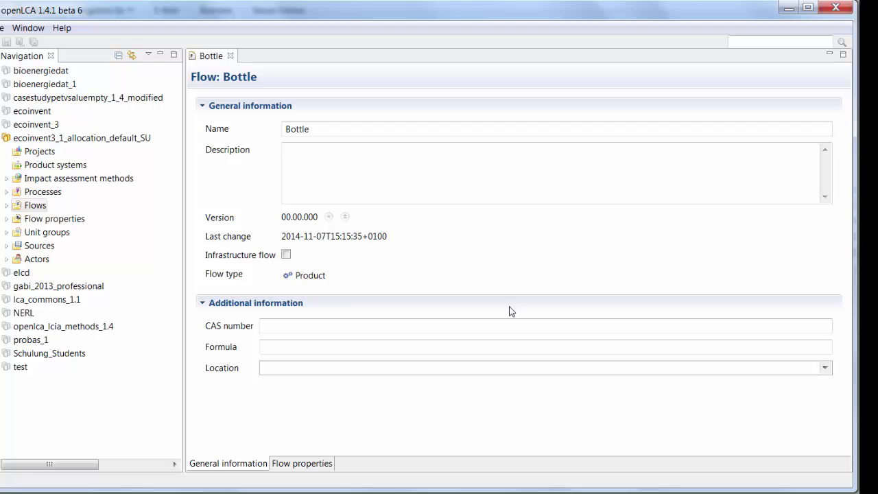
click(308, 329)
Step: Create the process 'Bottle production' using the existing Bottle flow as its quantitative reference
right_click(48, 198)
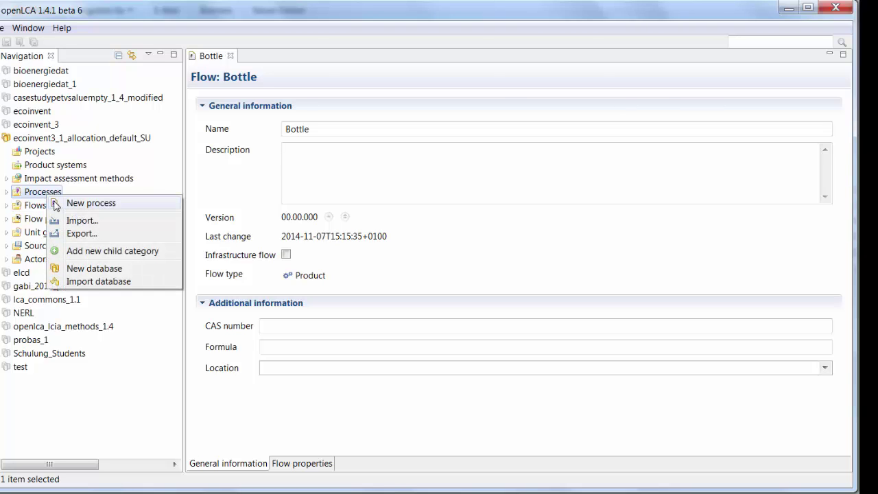
click(55, 206)
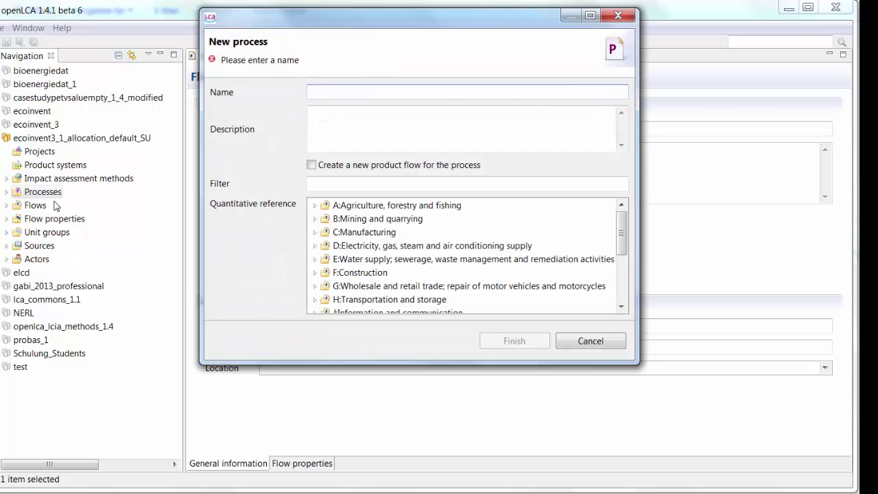
text(Bo)
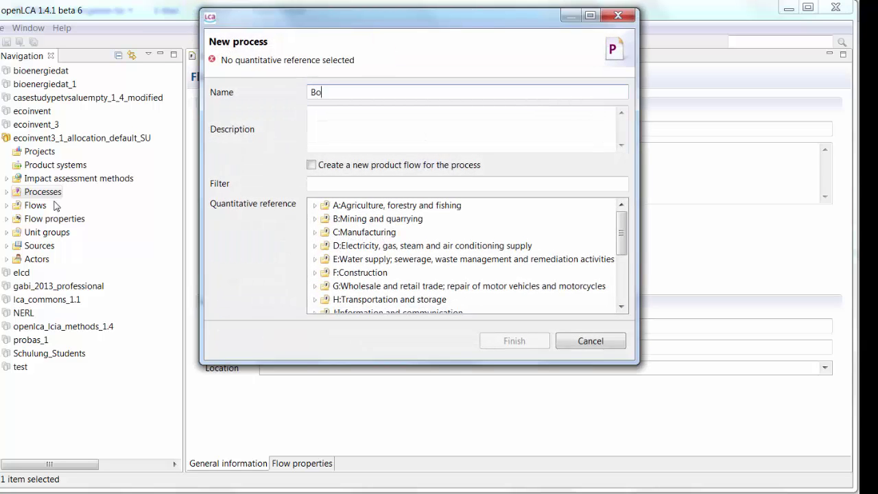
text(ttle production)
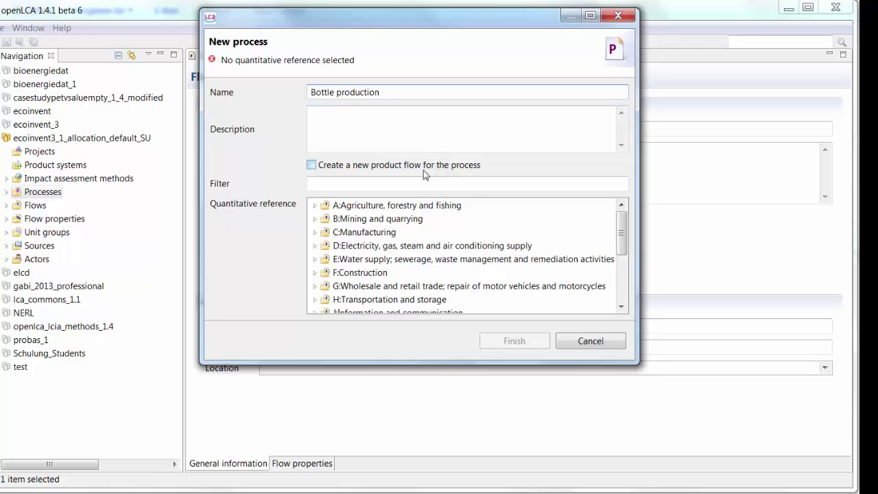
click(311, 165)
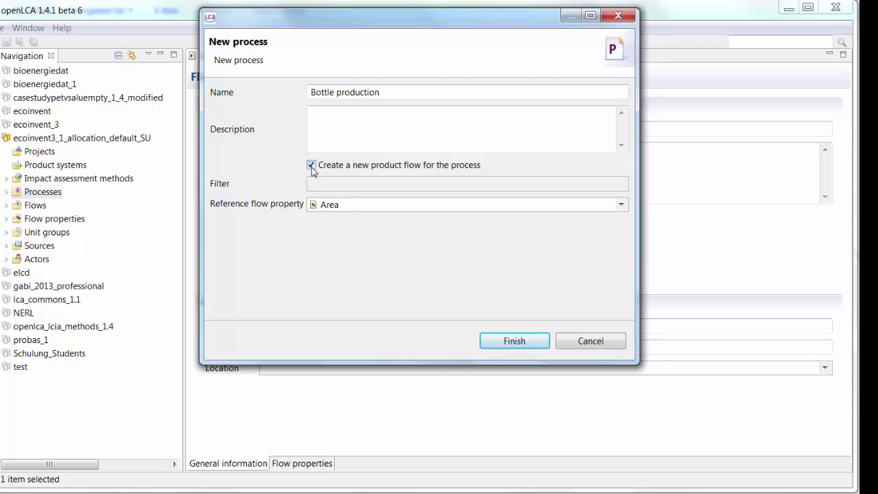
click(311, 166)
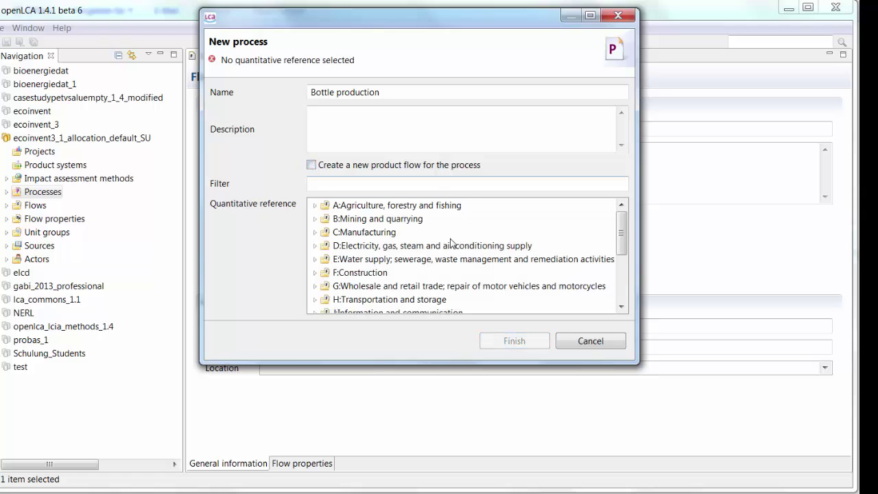
drag(622, 224, 622, 269)
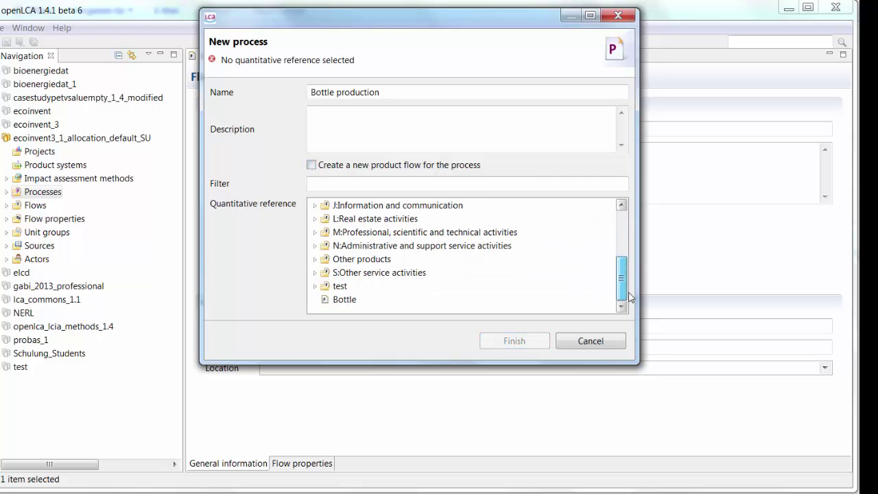
click(327, 300)
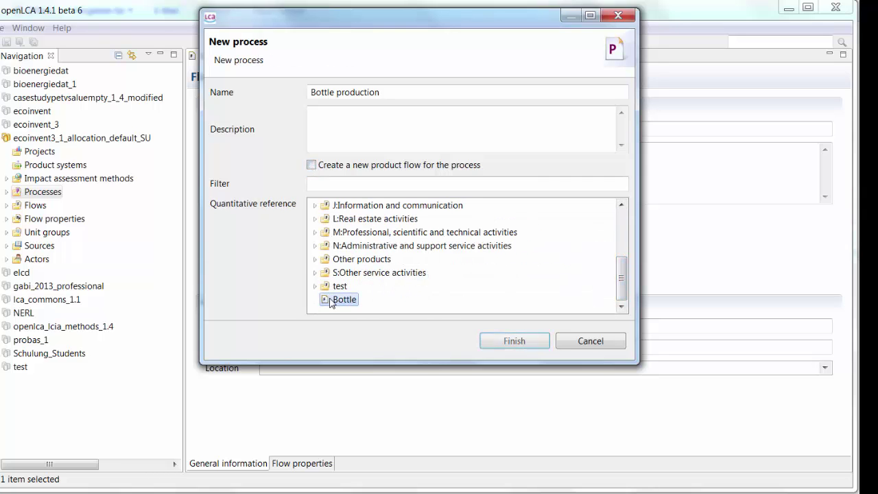
click(501, 345)
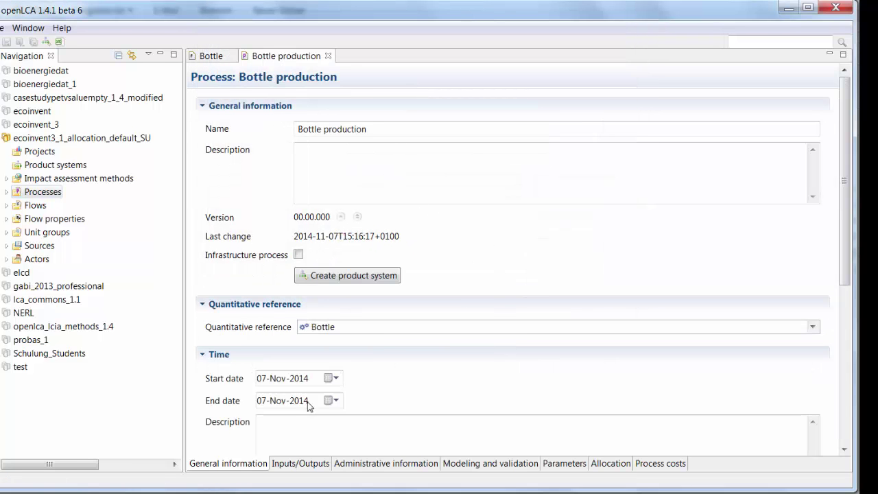
Step: Add 'transport, freight, lorry 16-32 metric ton, EURO3 - RER' as a 1.0 t*km input
click(300, 465)
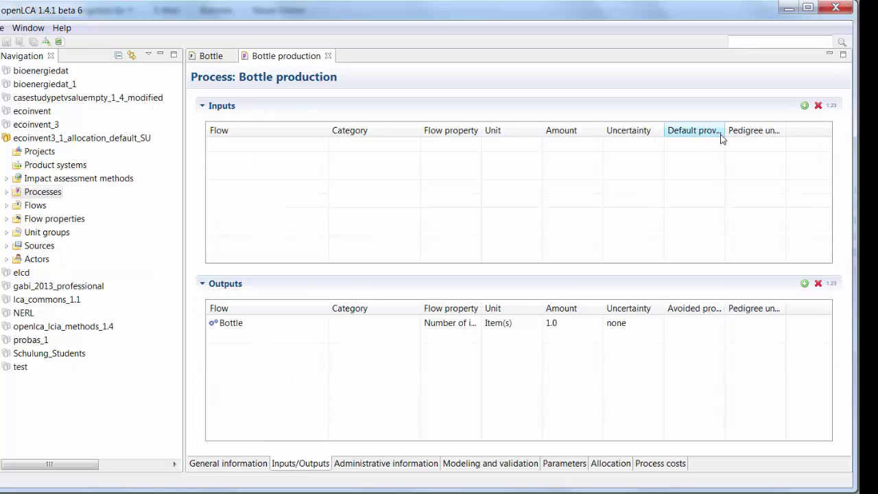
click(803, 106)
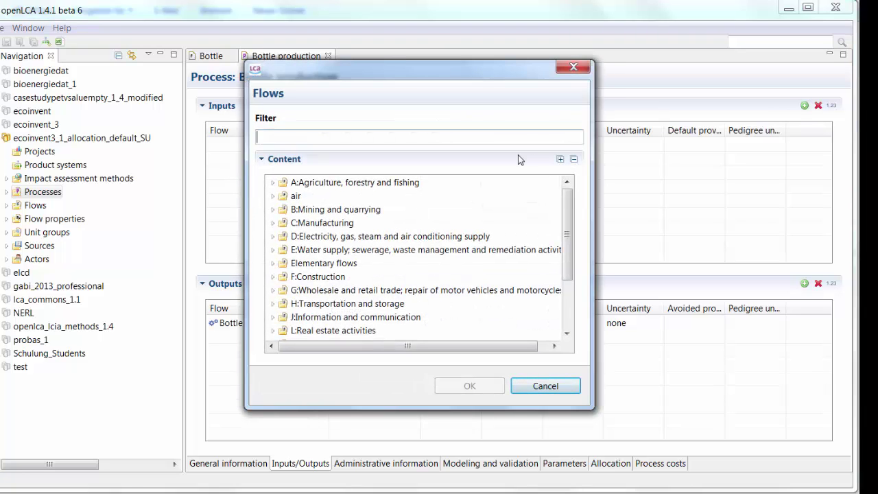
text(transport)
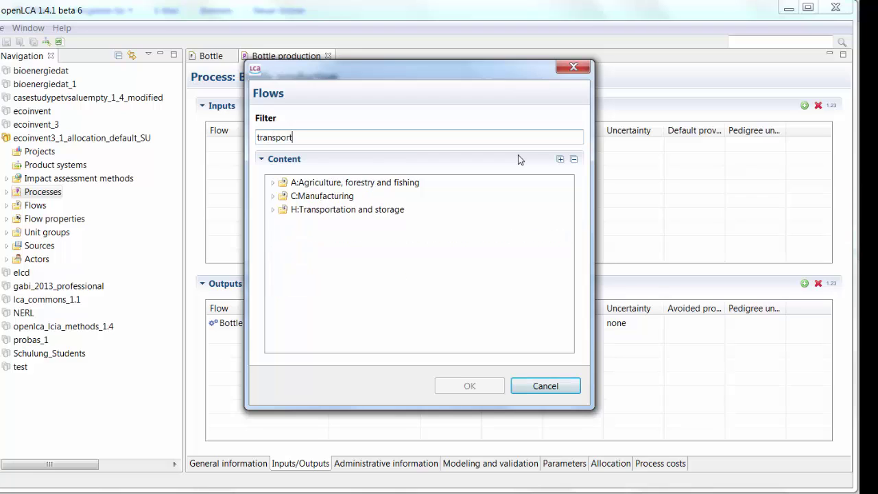
text(, lorr)
key(BackSpace)
key(BackSpace)
key(BackSpace)
key(BackSpace)
click(273, 210)
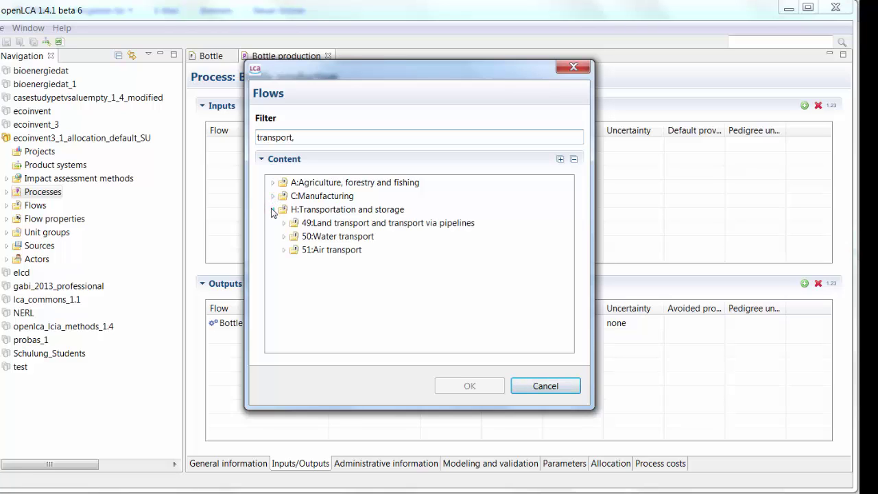
click(283, 223)
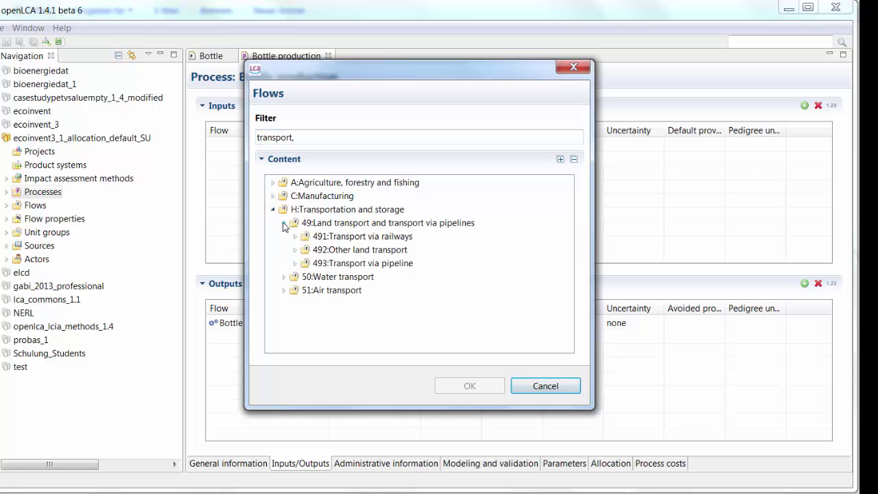
click(294, 249)
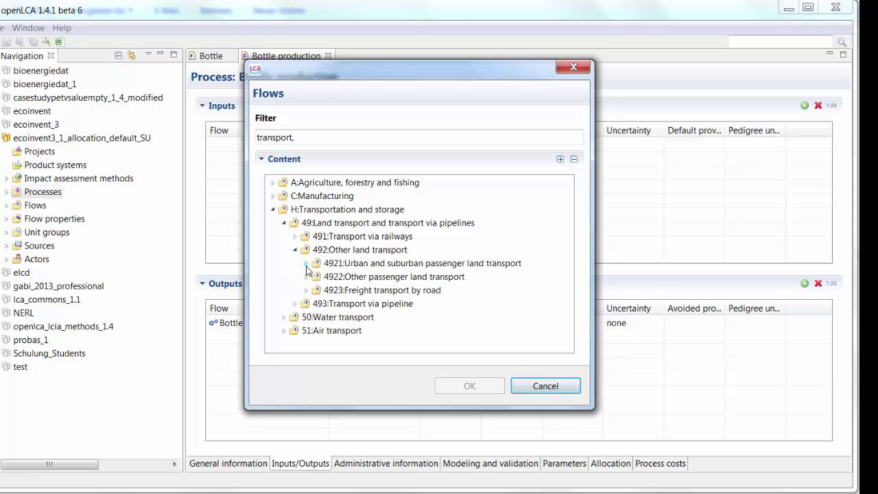
click(306, 290)
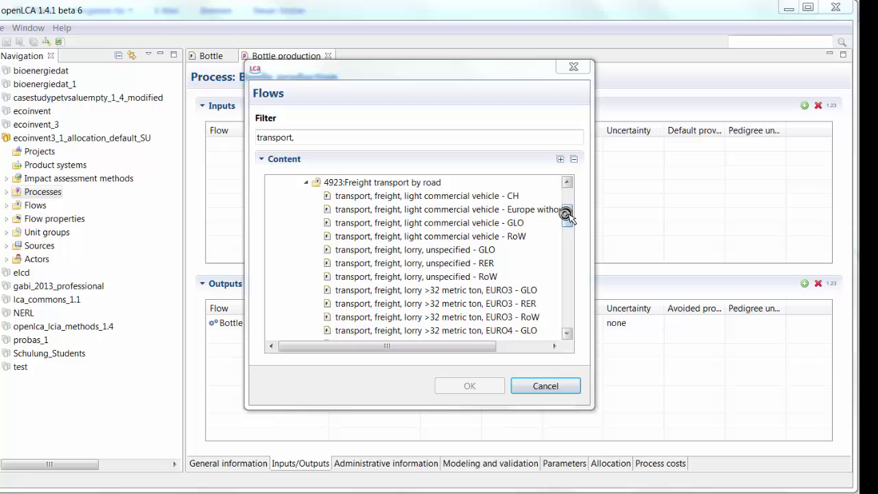
drag(567, 223, 567, 240)
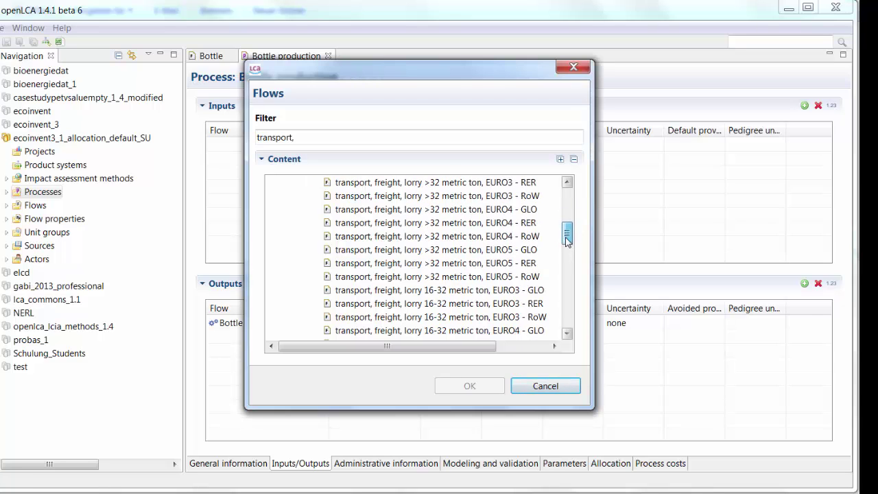
click(471, 302)
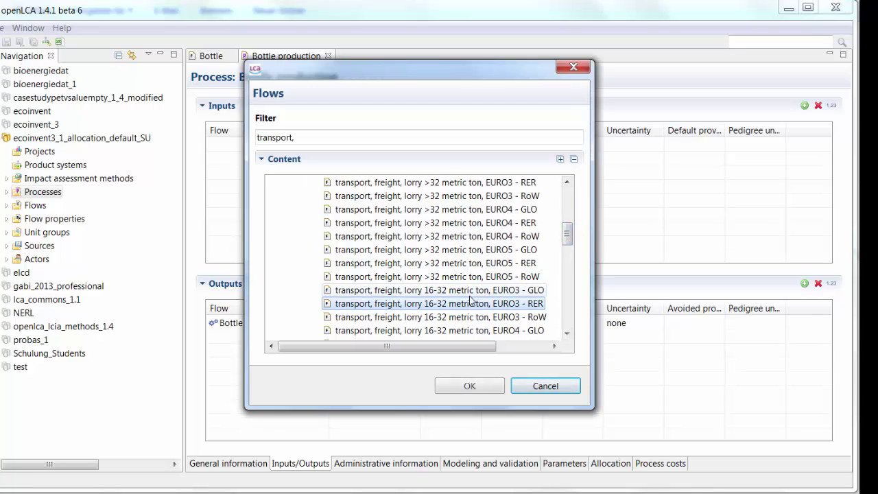
click(460, 386)
click(455, 148)
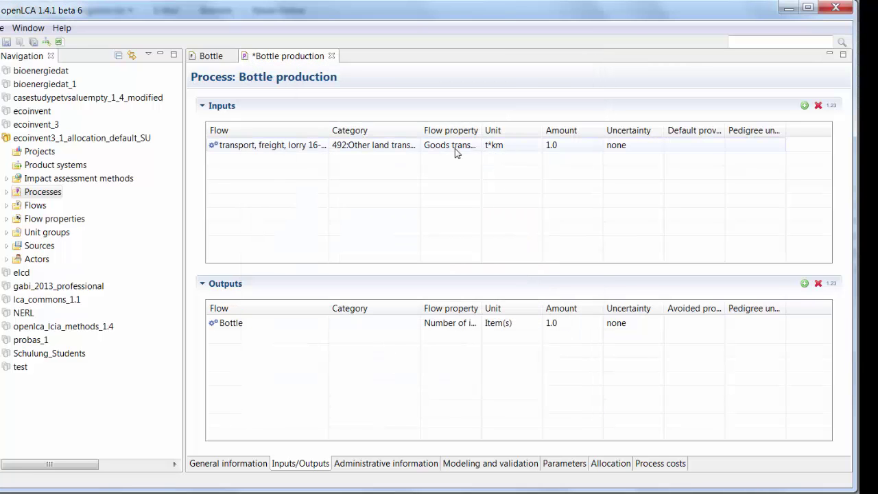
Step: Add 'electricity, low voltage - DK' from category 3510 as a second input
click(594, 172)
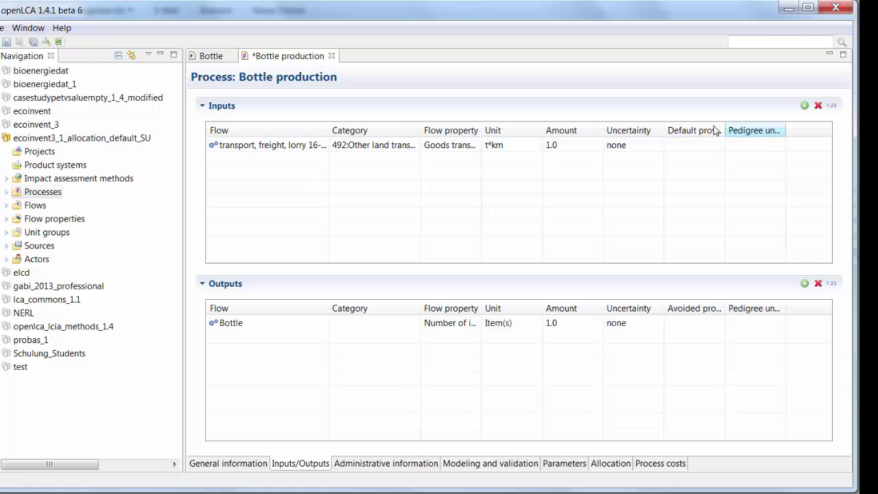
click(803, 104)
text(elec)
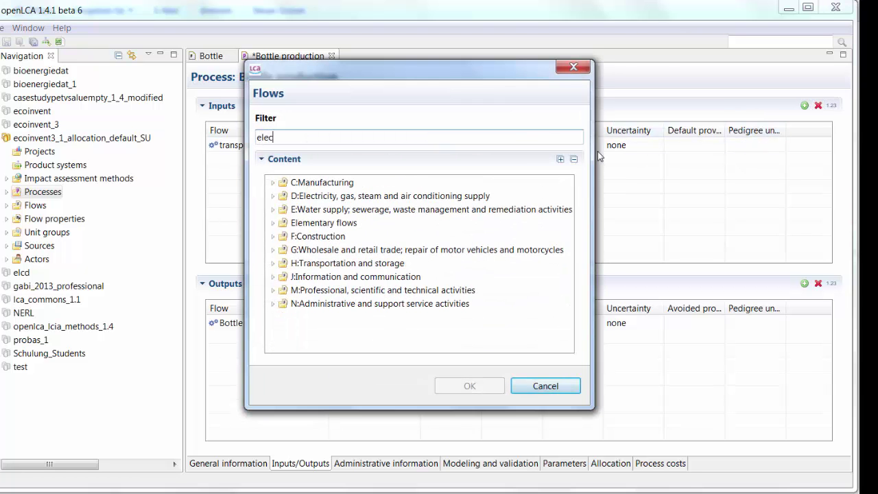
text(tricity, low)
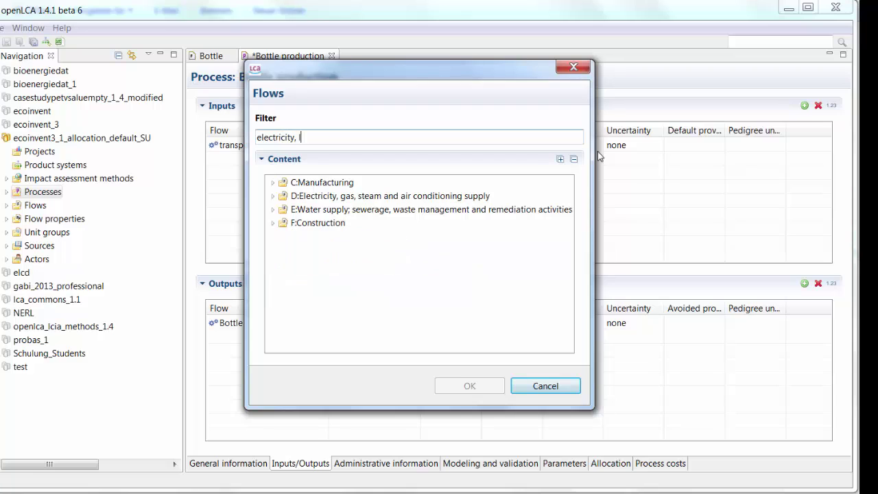
click(273, 197)
click(284, 210)
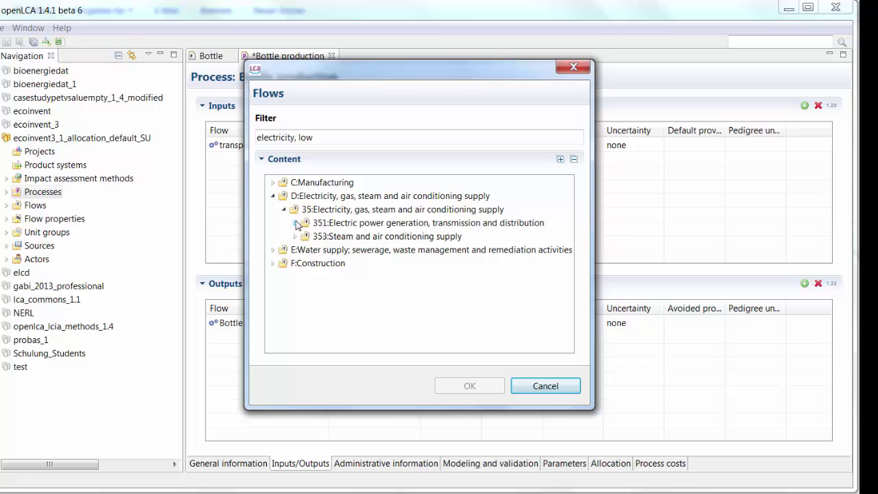
click(295, 224)
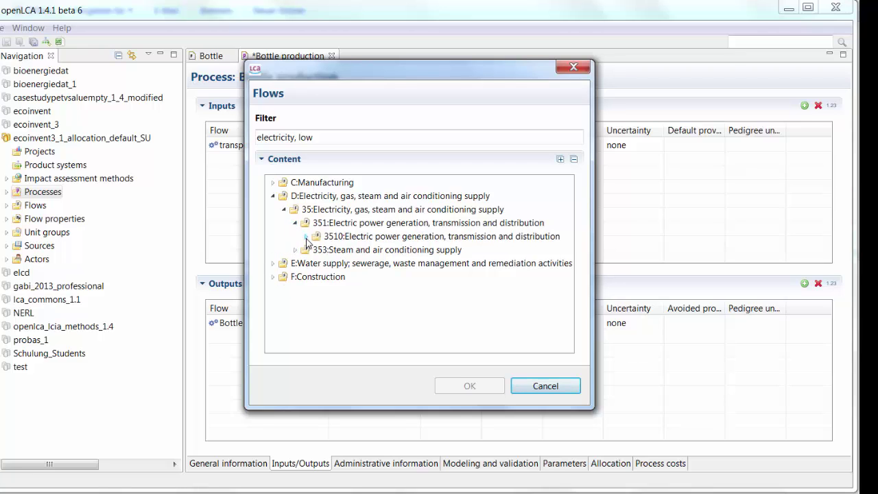
click(307, 237)
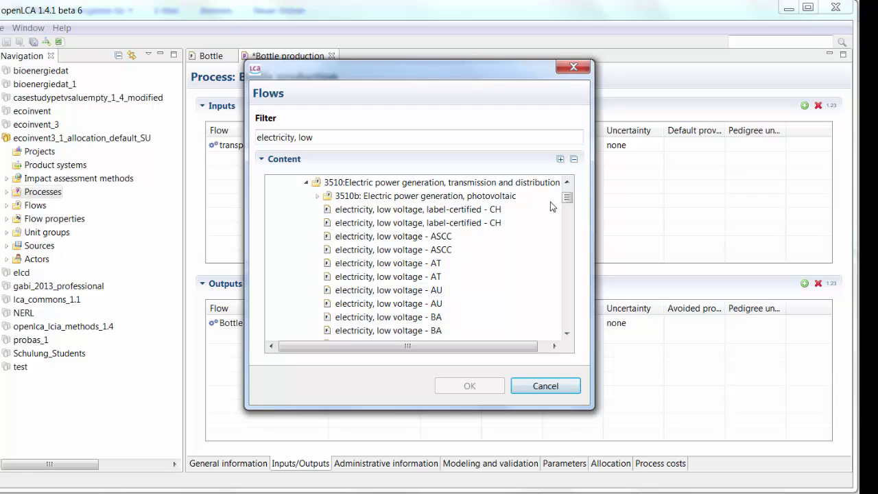
drag(564, 201, 556, 248)
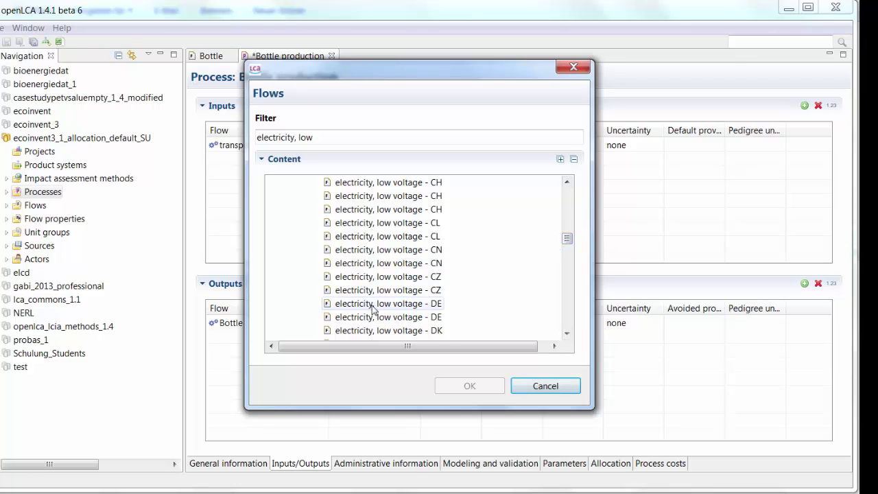
click(342, 331)
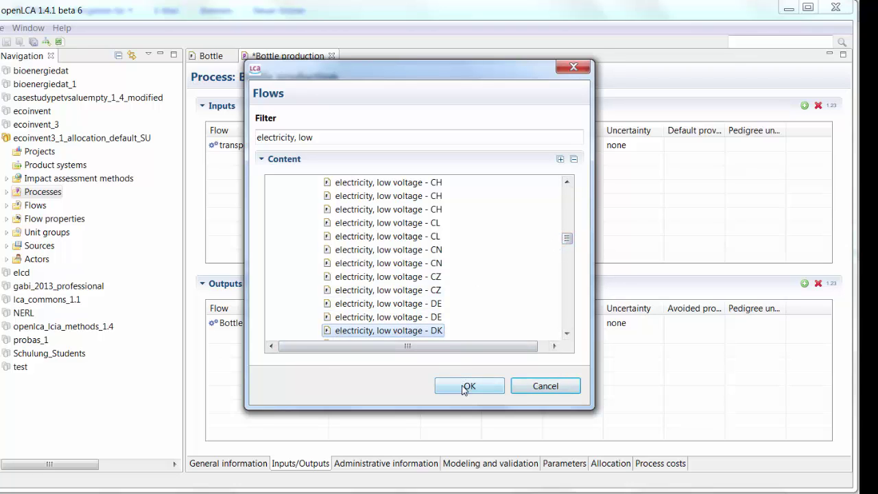
click(465, 387)
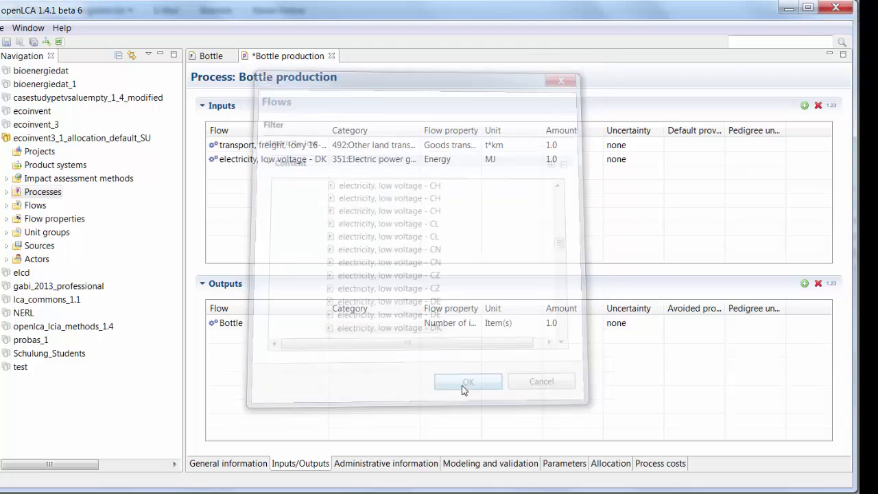
Step: Add 'polyethylene terephthalate, granulate, bottle grade - RER' as a third input of 1.0 kg
click(806, 108)
text(pe)
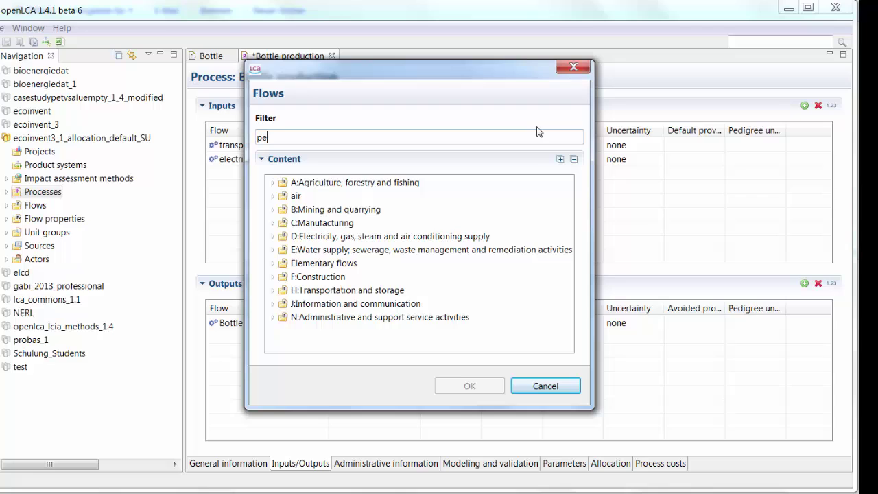
key(BackSpace)
text(oly)
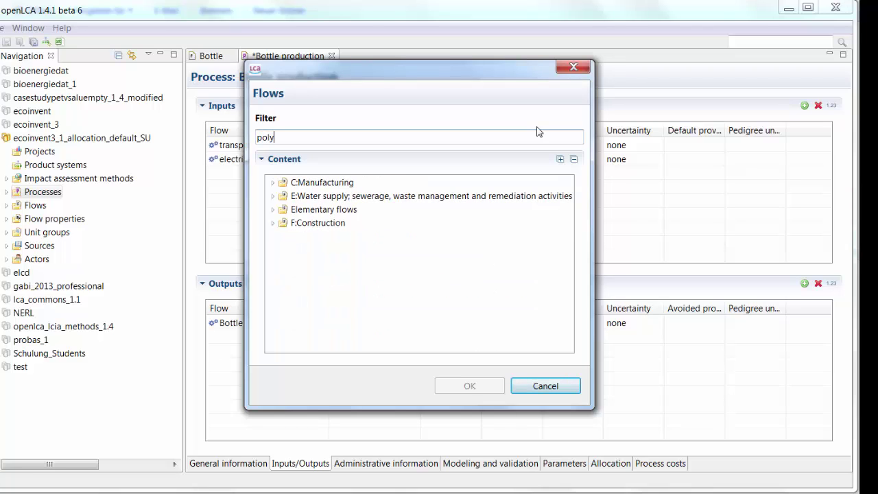
text(ethylene tereph)
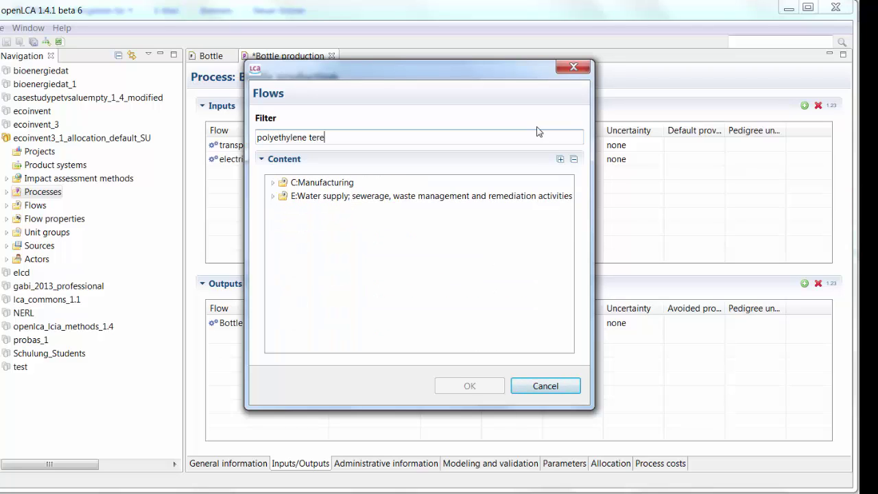
click(273, 184)
click(283, 196)
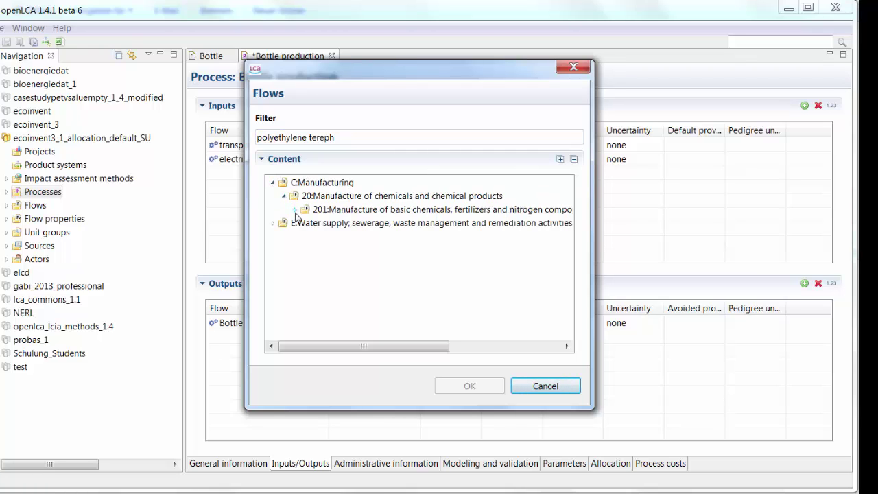
click(295, 210)
click(306, 223)
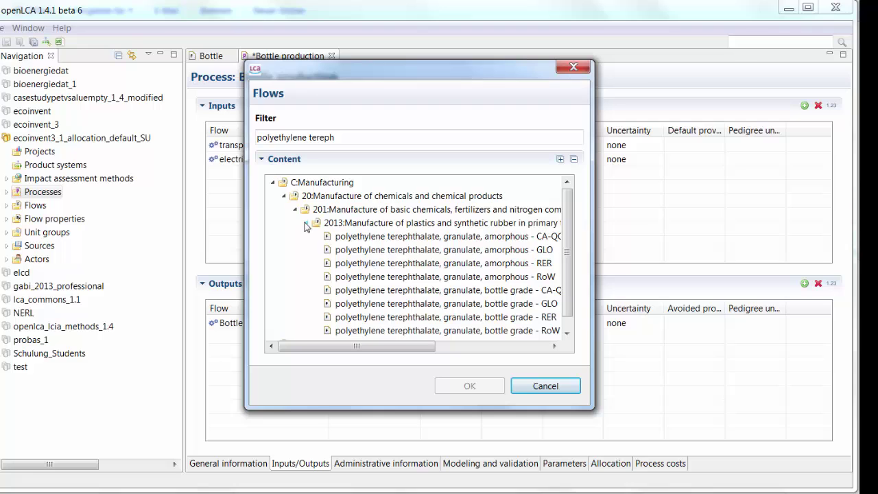
click(517, 324)
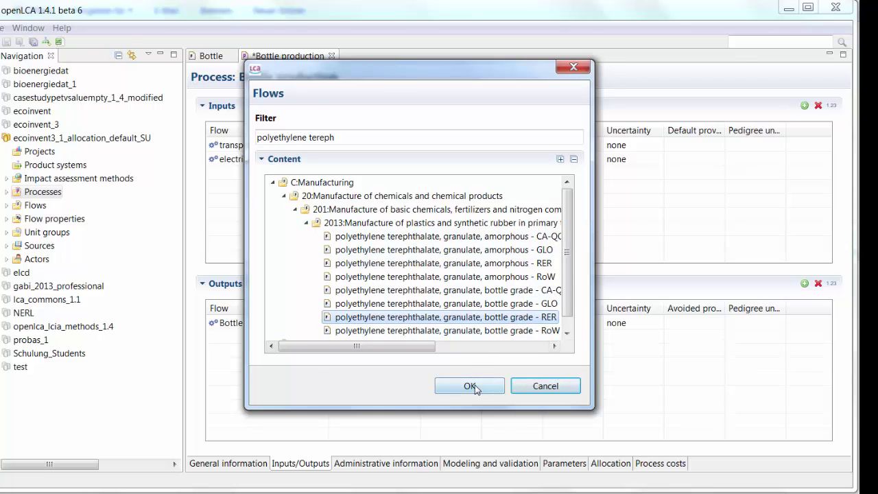
click(475, 386)
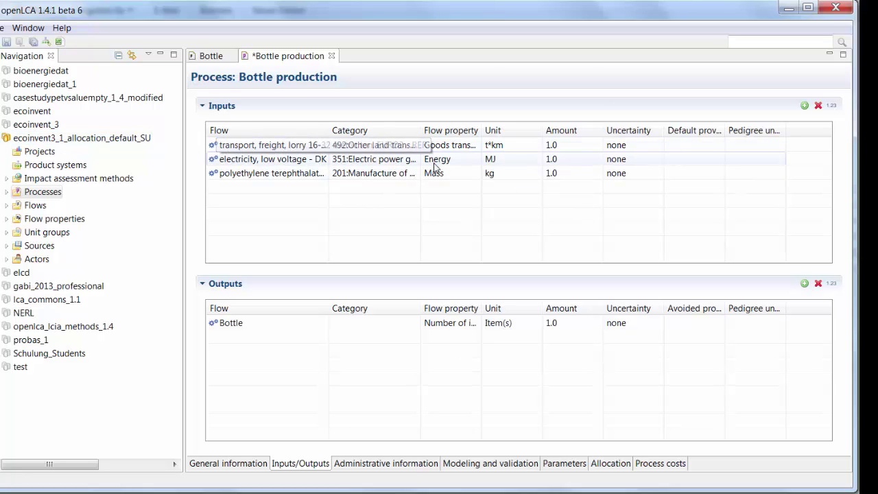
Step: Assign default providers: RER lorry transport, DK electricity market, and polyethylene terephthalate production
click(710, 147)
click(718, 147)
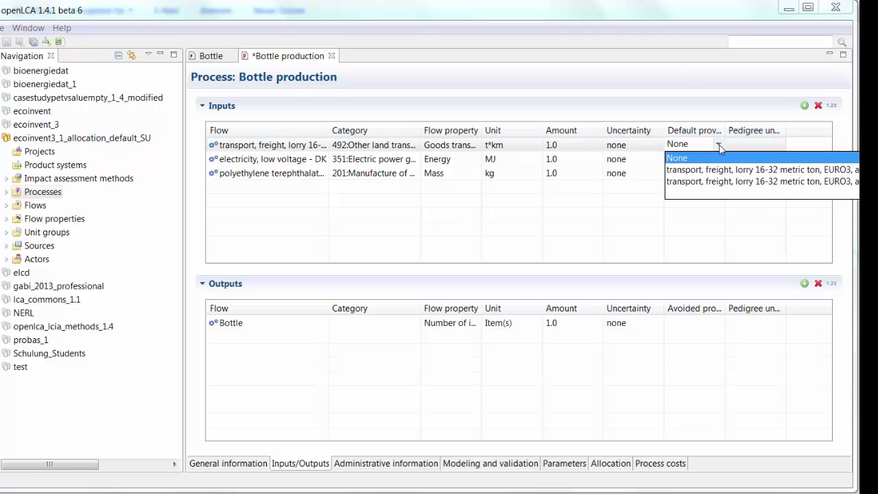
click(754, 181)
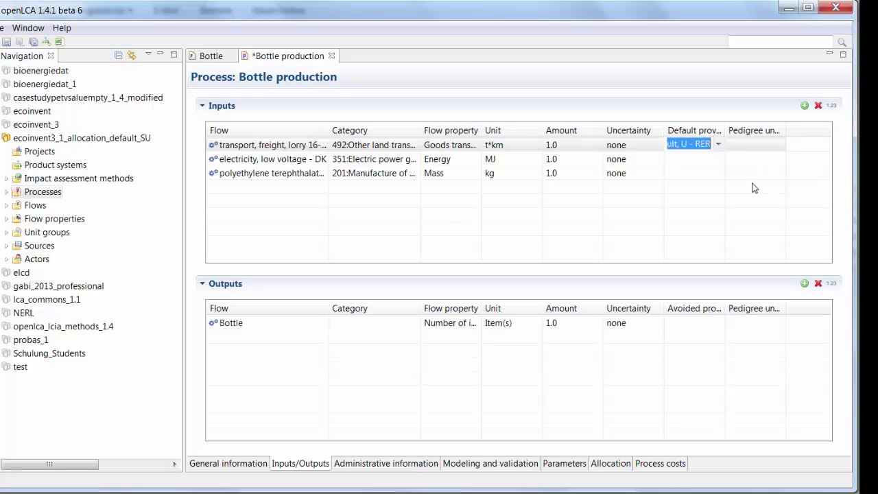
click(713, 161)
click(717, 160)
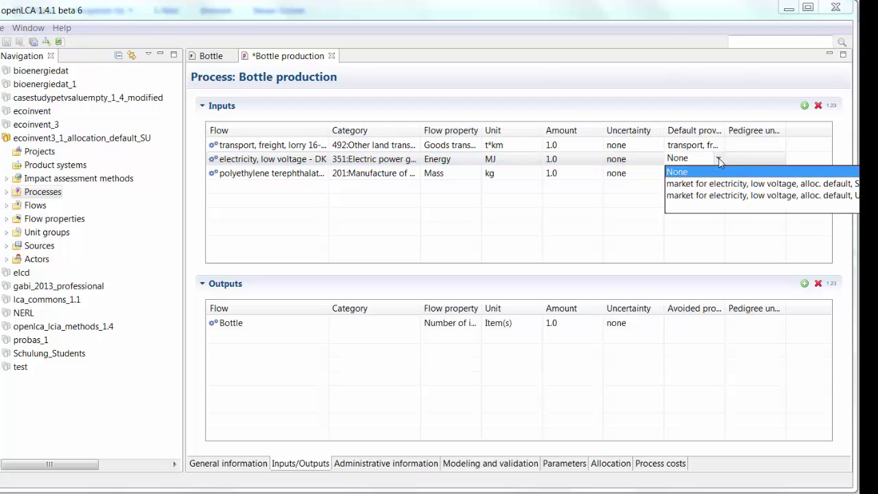
click(725, 196)
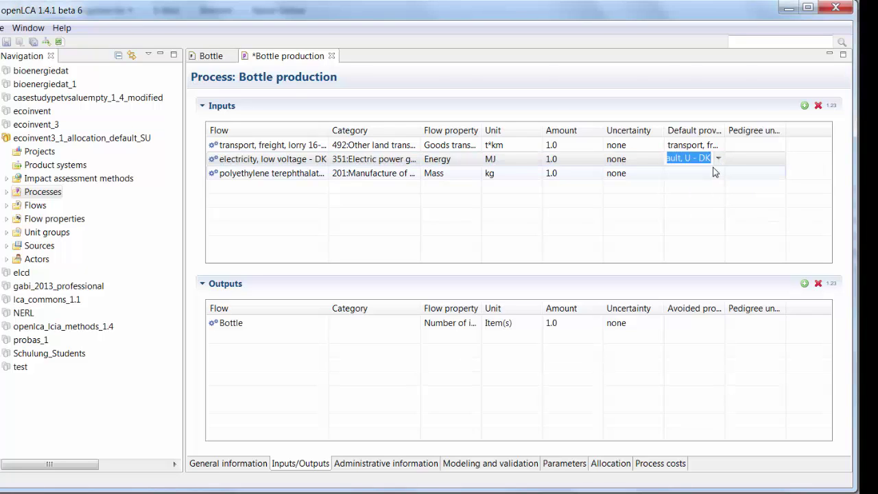
click(713, 173)
click(718, 173)
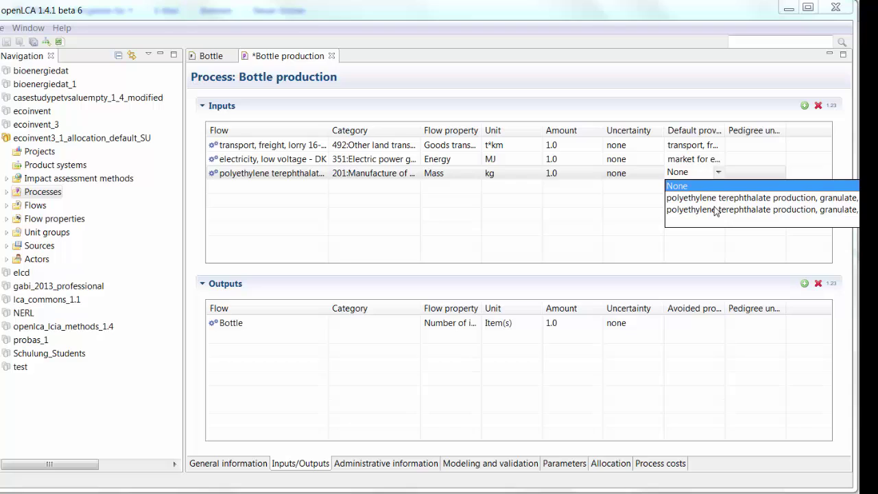
click(713, 198)
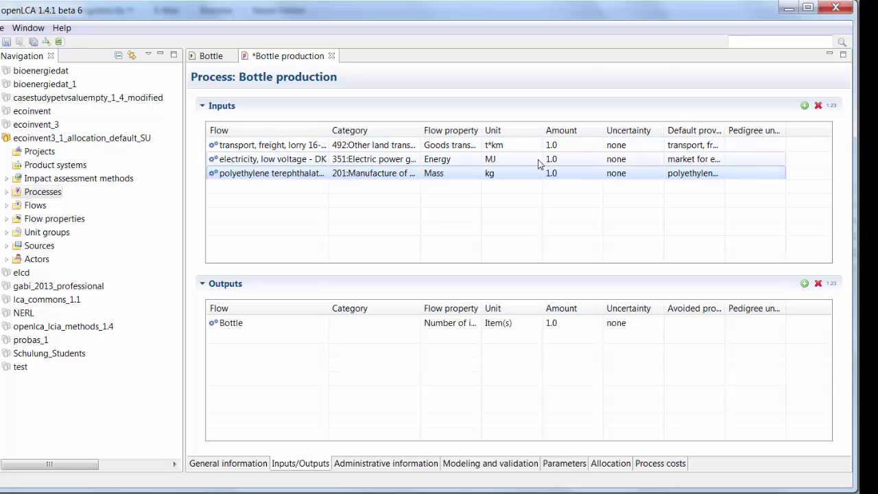
click(547, 161)
click(571, 145)
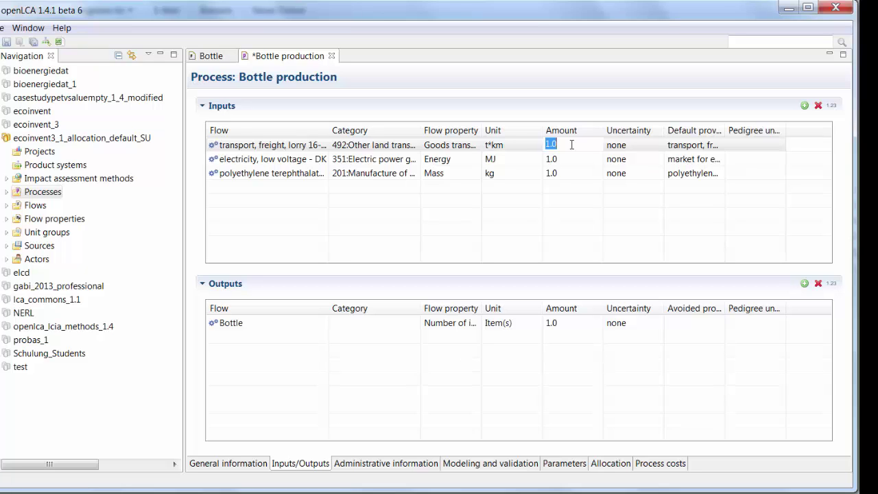
Step: Add three input parameters to Bottle production on the Parameters page
click(556, 463)
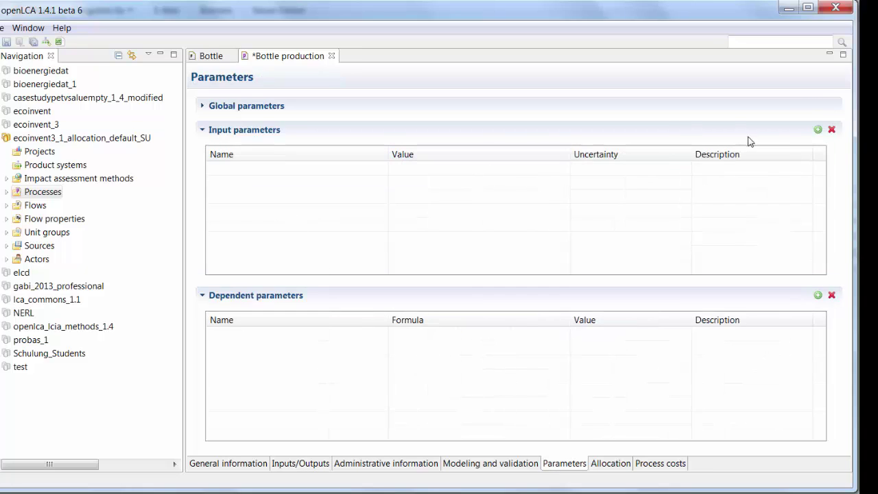
click(817, 130)
click(817, 130)
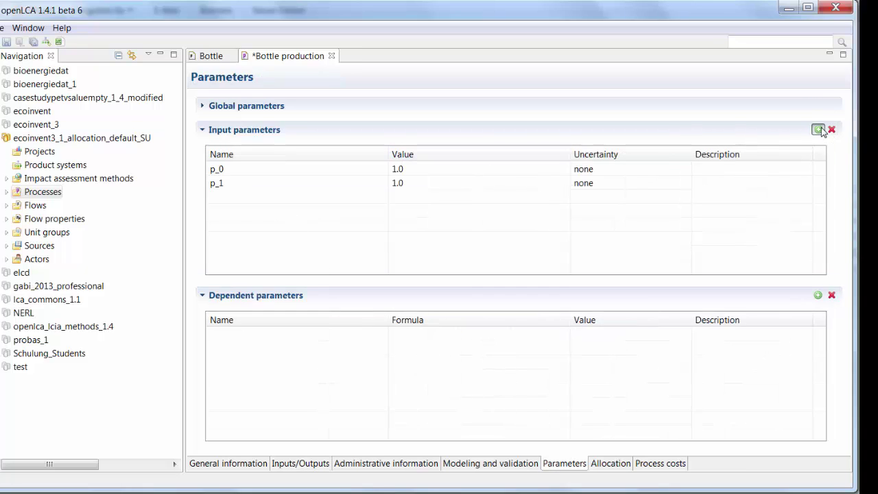
click(818, 129)
Step: Rename parameters p_0, p_1 and p_2 to W, D and E
click(264, 168)
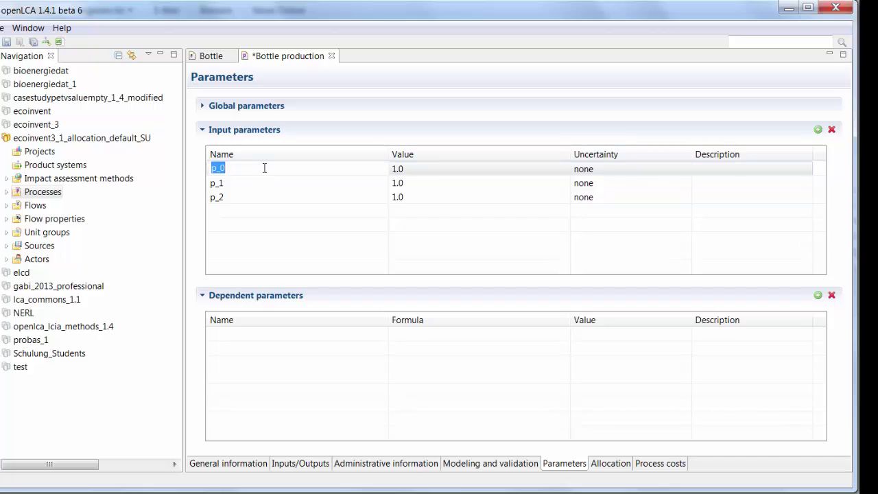
text(W)
click(247, 181)
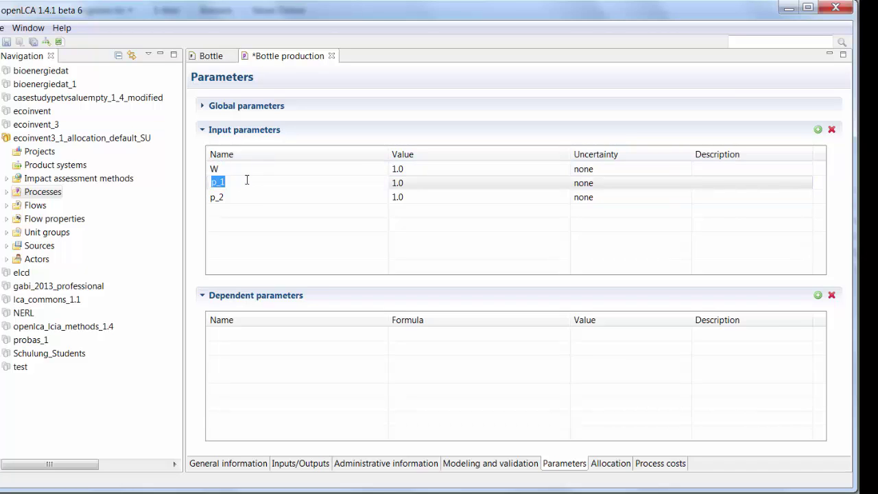
text(D)
click(235, 196)
text(E)
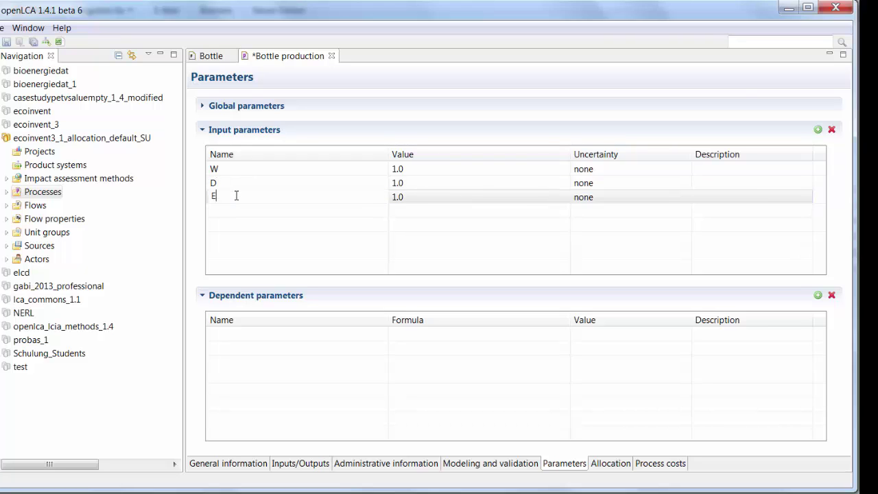
click(425, 199)
Step: Set the transport input's unit to kg*km and its amount to W*D
click(295, 463)
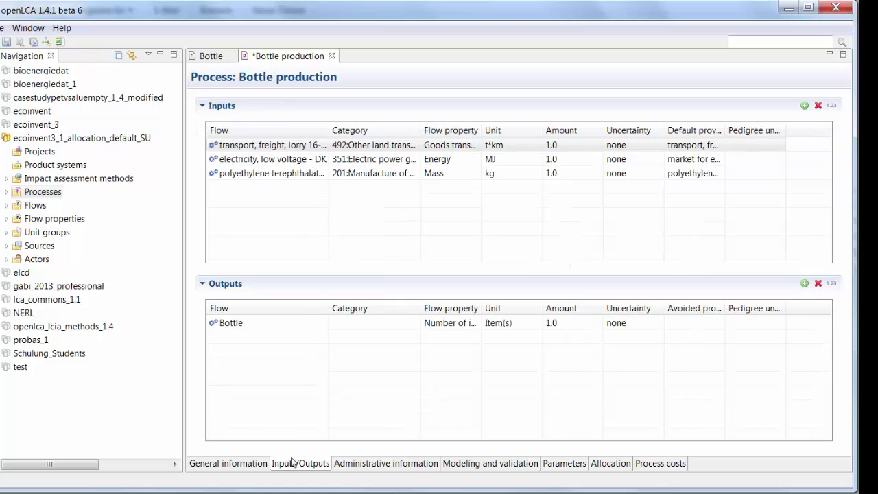
click(565, 147)
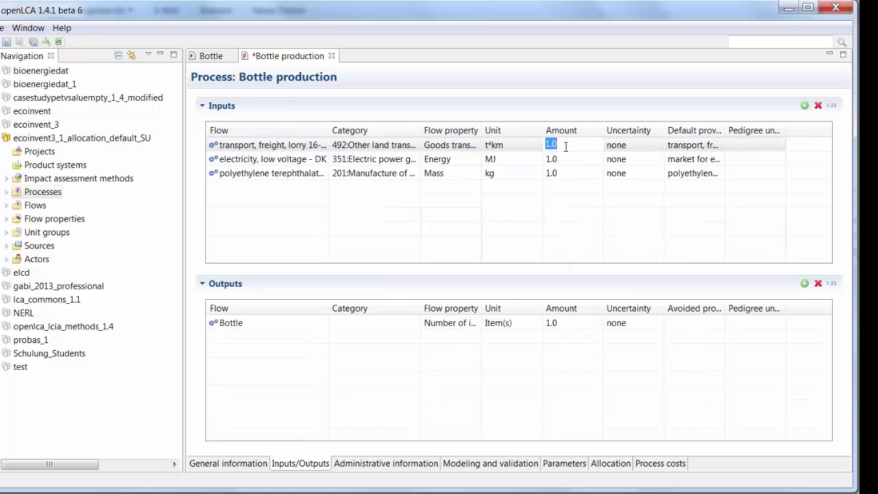
click(503, 145)
click(508, 145)
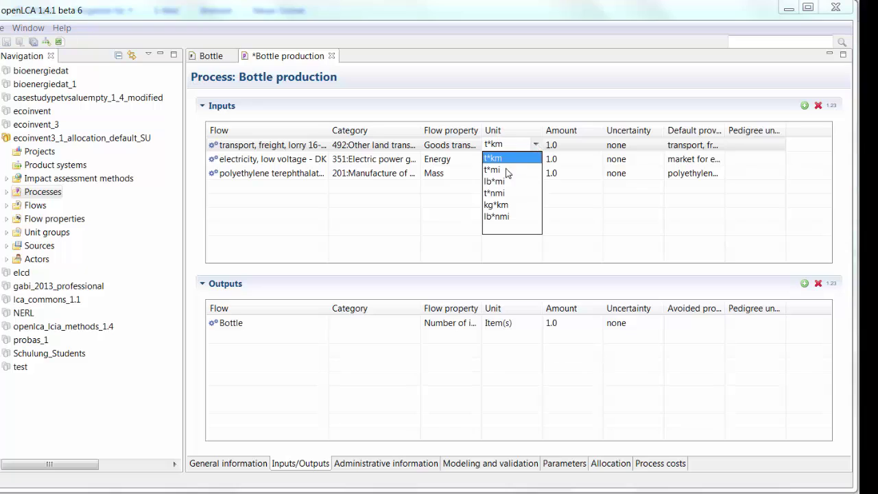
click(502, 205)
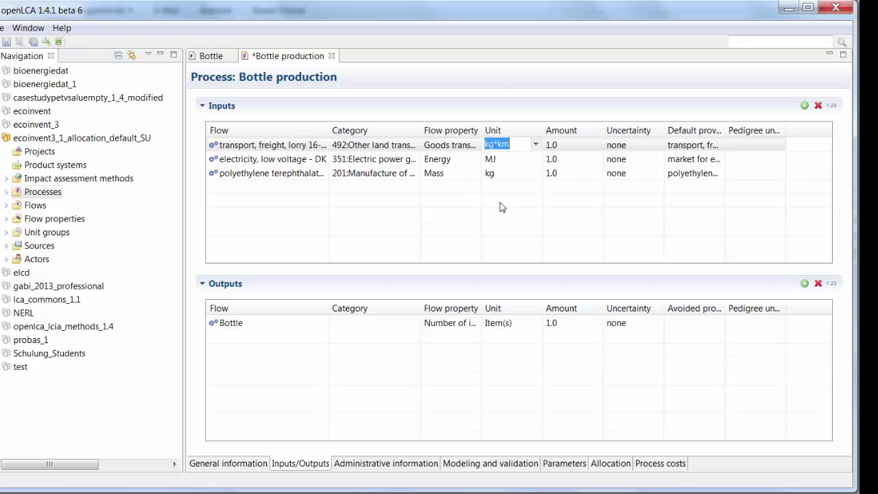
click(559, 146)
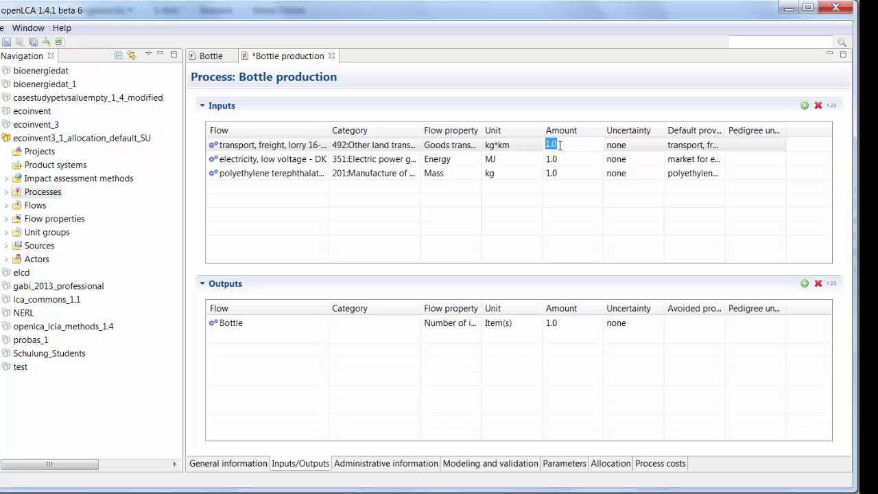
text(W*D)
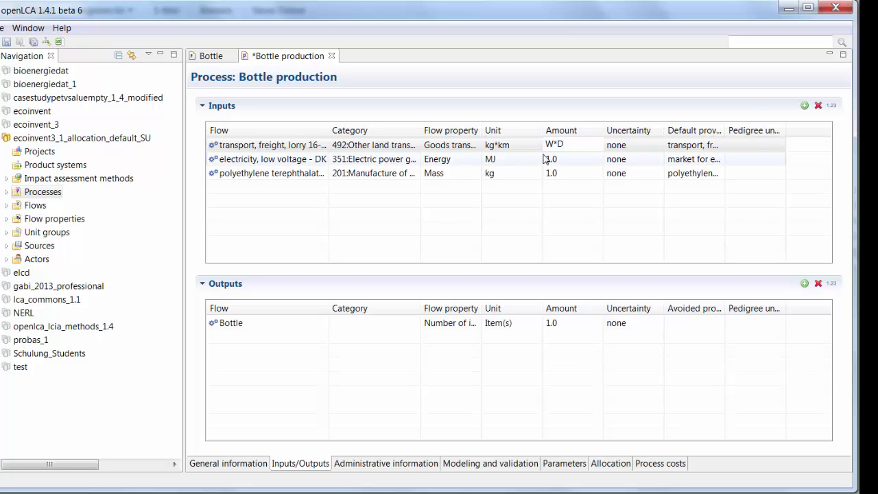
click(558, 160)
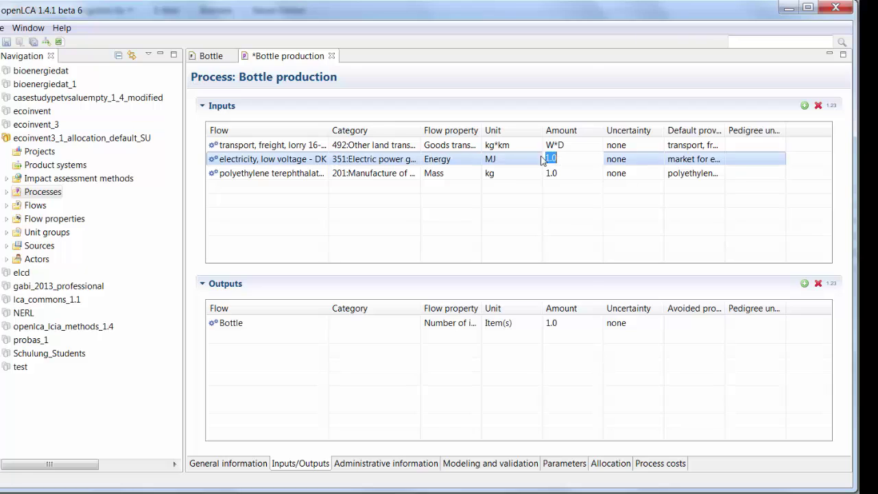
Step: Set the electricity input's unit to kWh and its amount to E
click(540, 160)
click(536, 159)
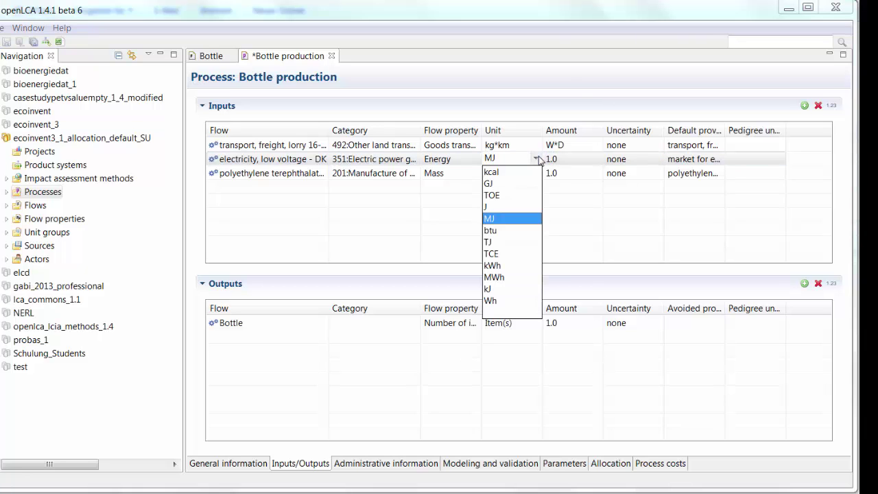
click(493, 267)
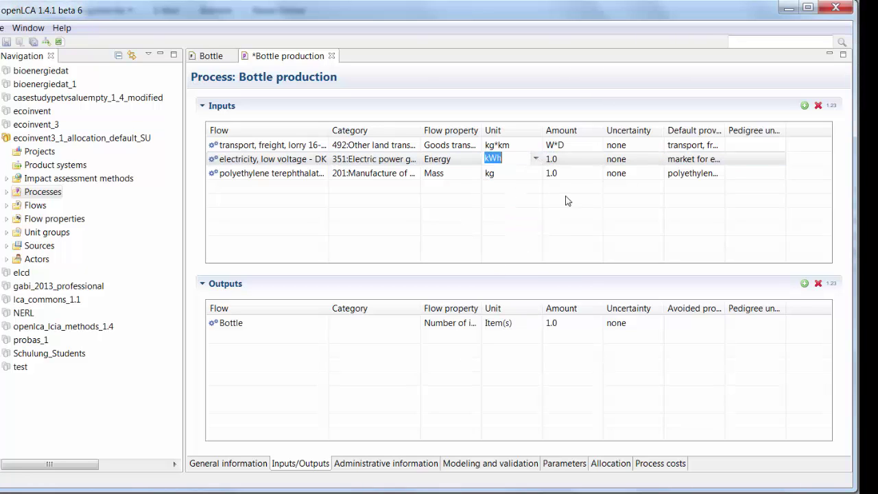
click(559, 159)
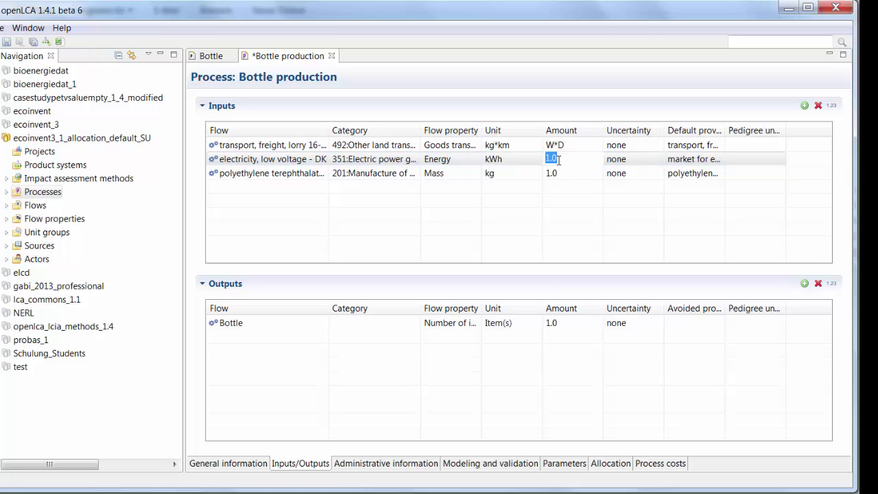
text(E)
key(Return)
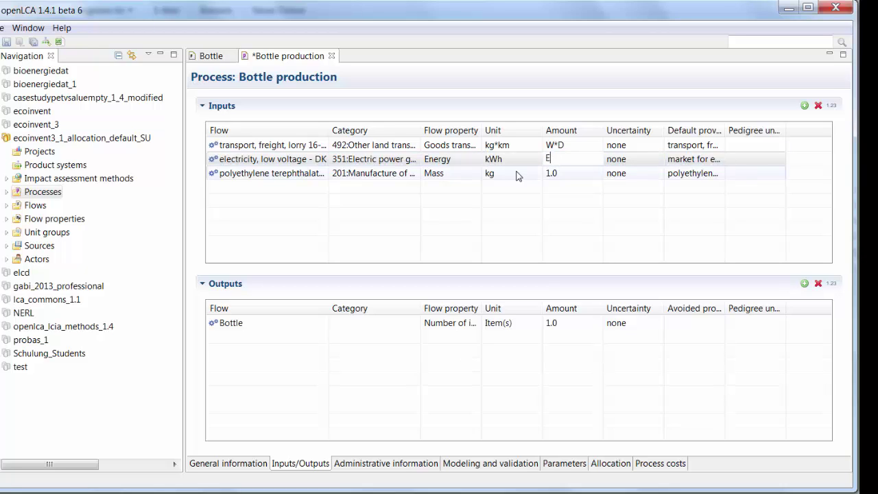
Step: Keep the polyethylene terephthalate input in kg and set its amount to W
click(517, 173)
click(567, 171)
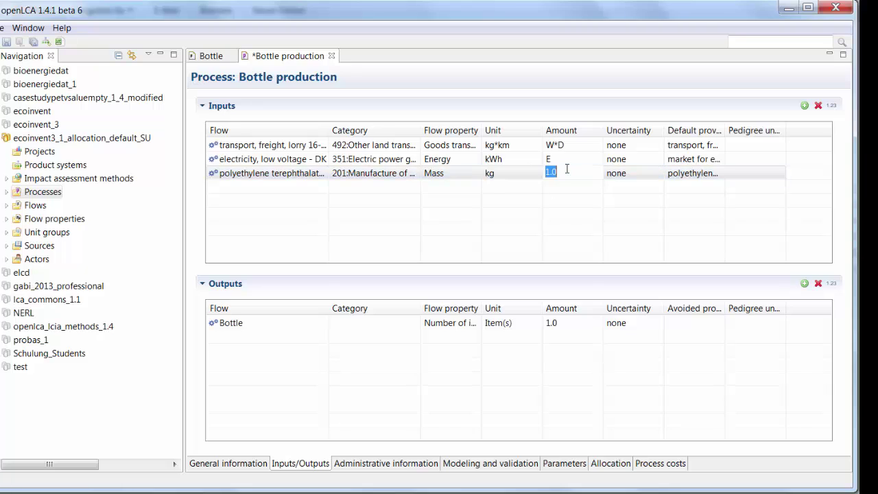
text(W)
key(Return)
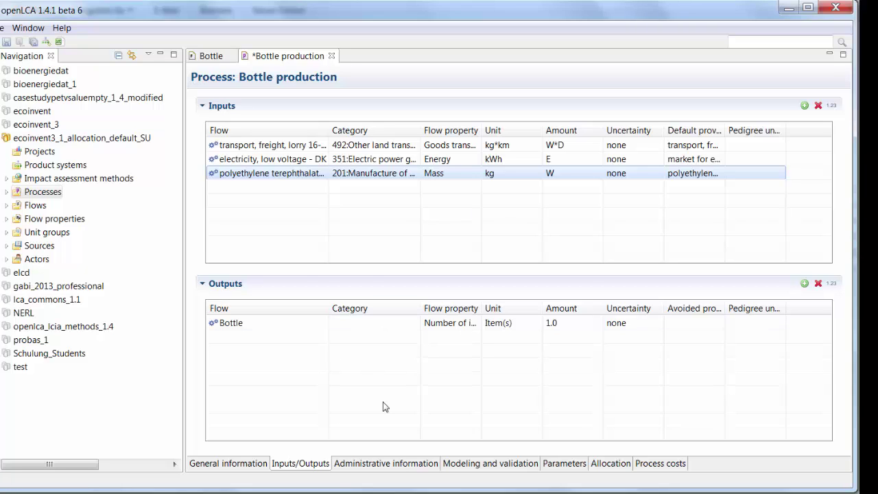
Step: Save Bottle production and view its General information page
click(7, 42)
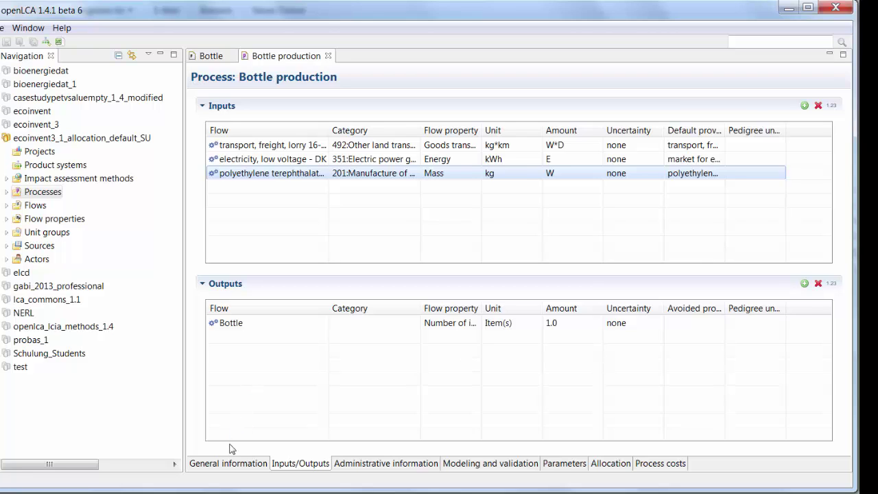
click(225, 466)
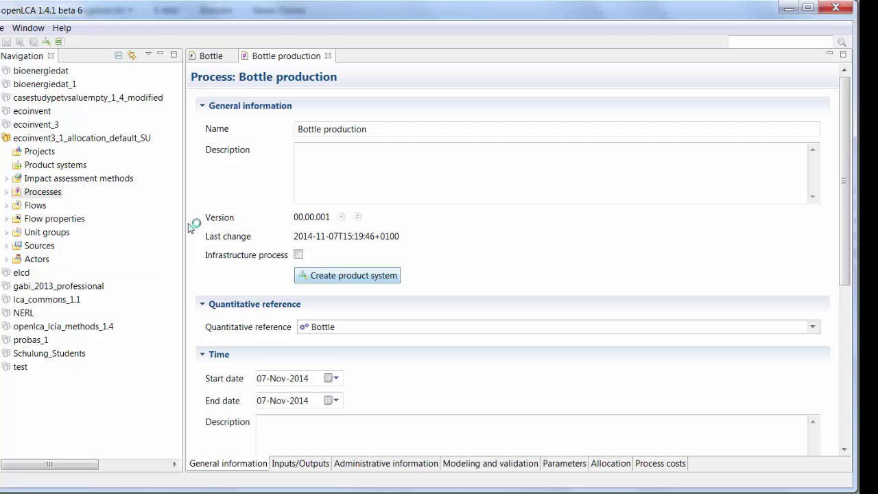
Step: Create a 'Bottle production' product system from the process without adding connected processes
right_click(49, 166)
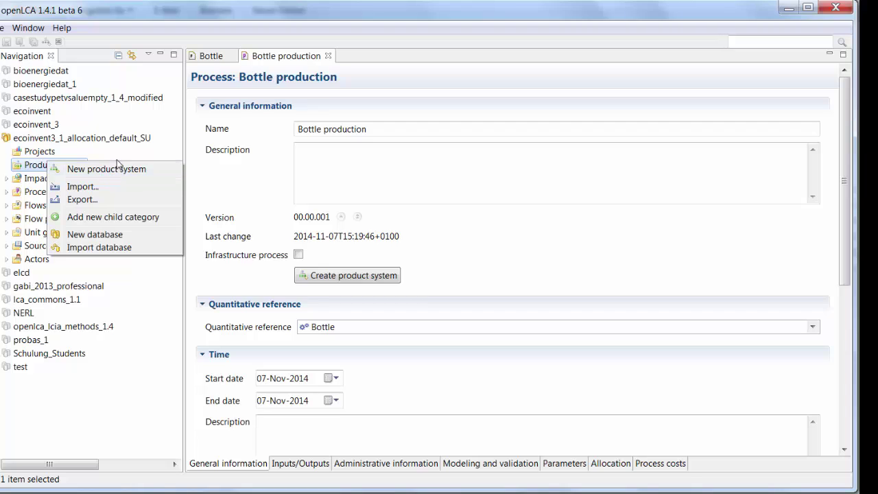
click(451, 246)
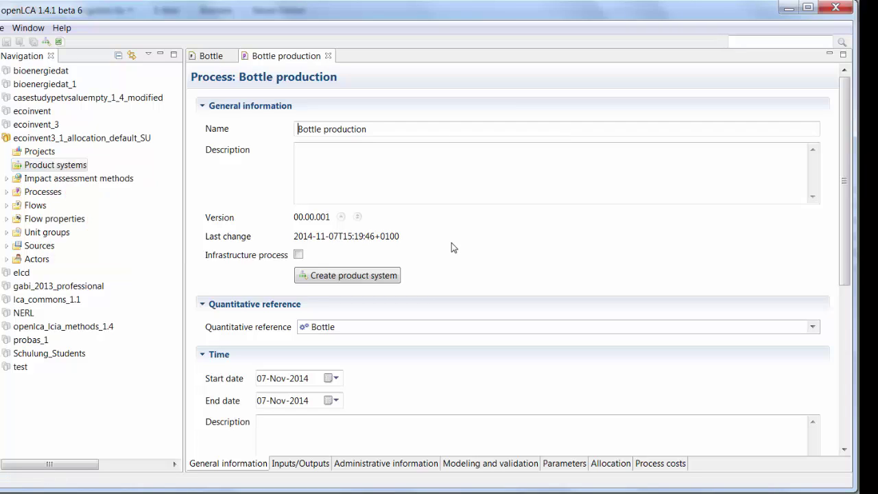
click(352, 277)
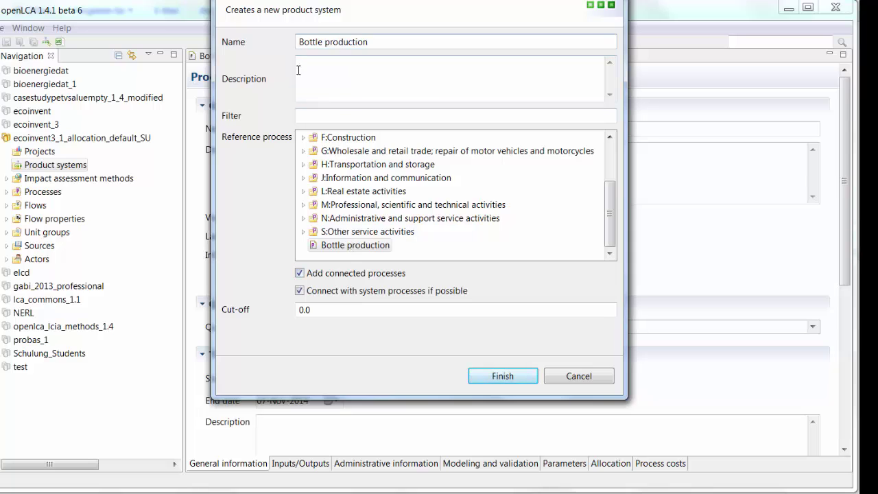
click(314, 246)
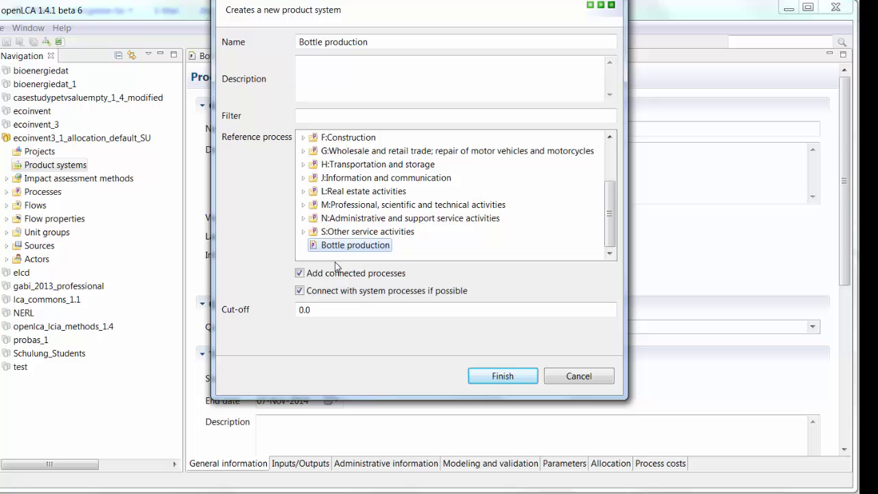
click(300, 273)
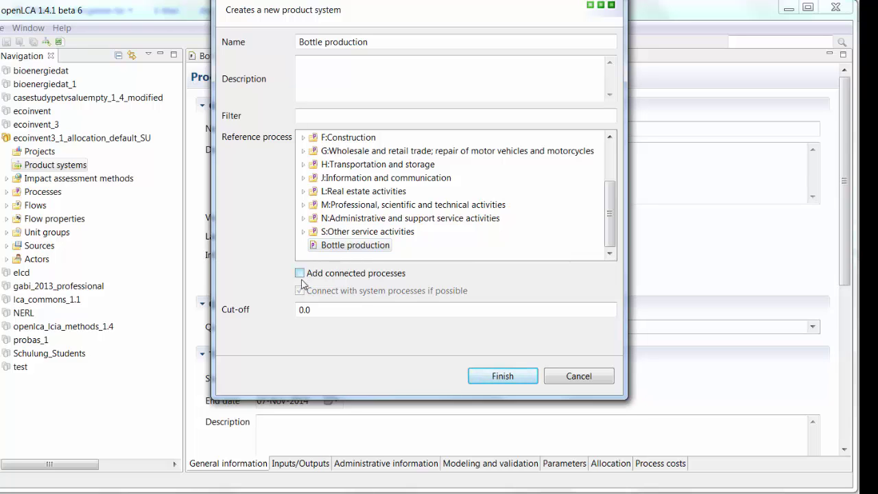
click(503, 377)
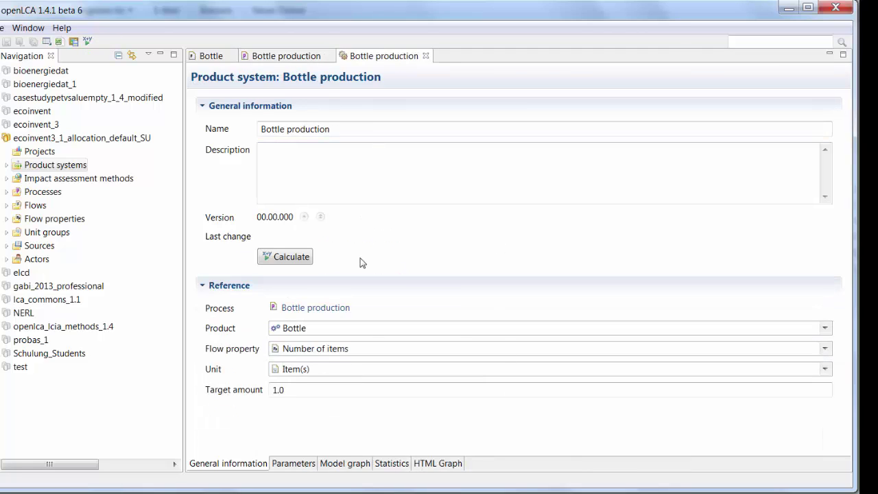
Step: In the model graph, expand the Bottle production node, move it right and enlarge it to list electricity, PET and transport inputs
click(342, 463)
double_click(263, 138)
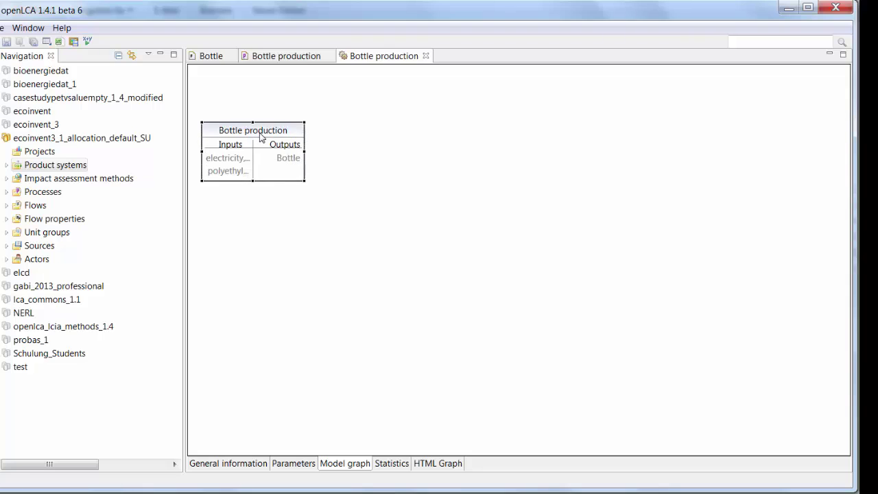
drag(262, 138, 390, 105)
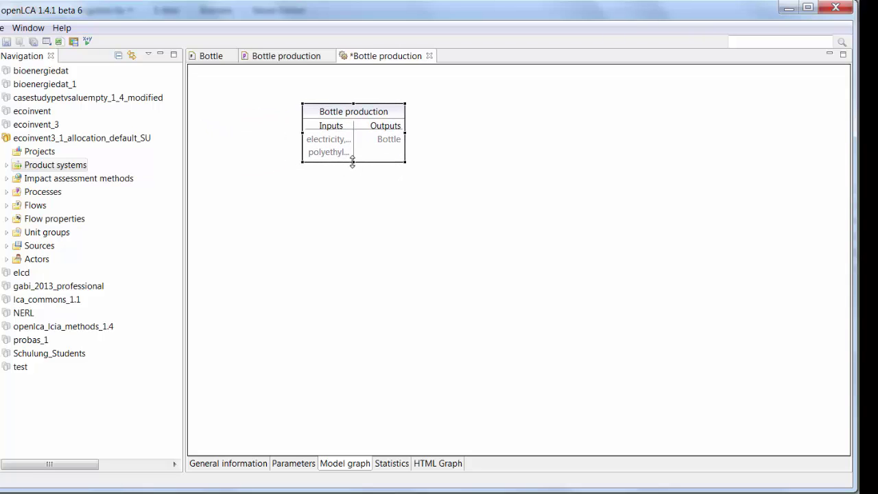
drag(353, 166, 356, 199)
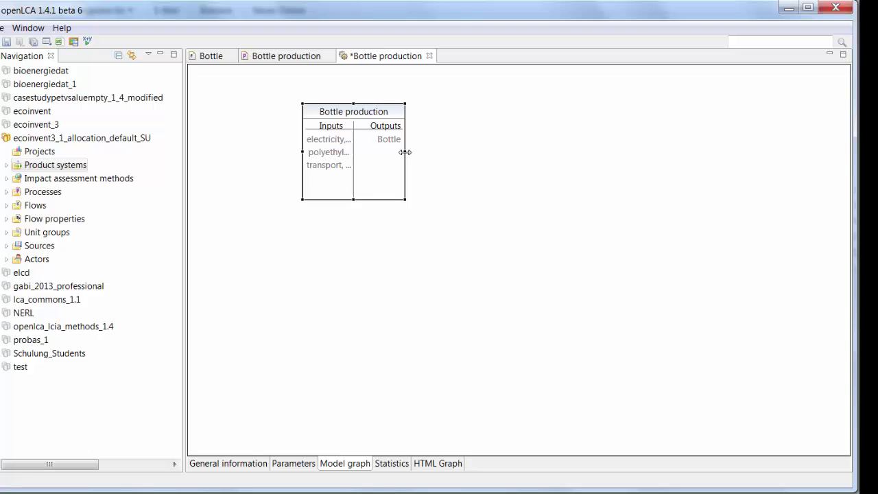
drag(405, 152, 566, 141)
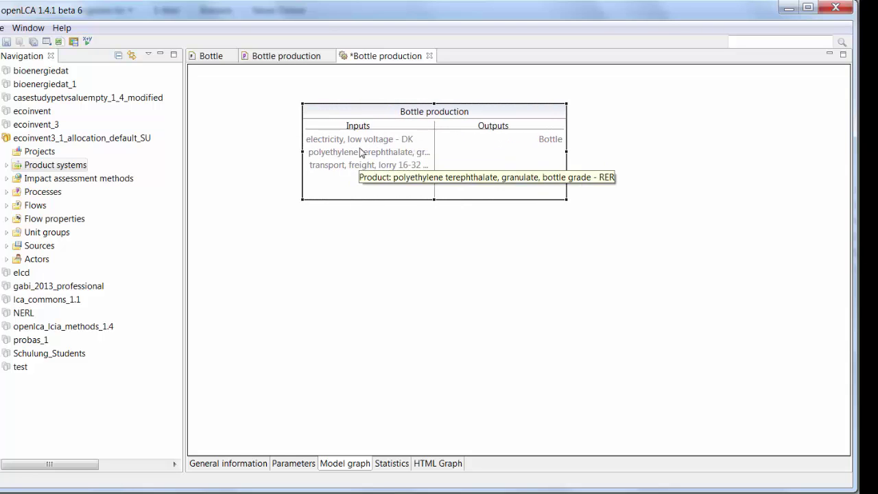
Step: Add and connect the unit-process electricity provider to Bottle production's electricity input
right_click(345, 167)
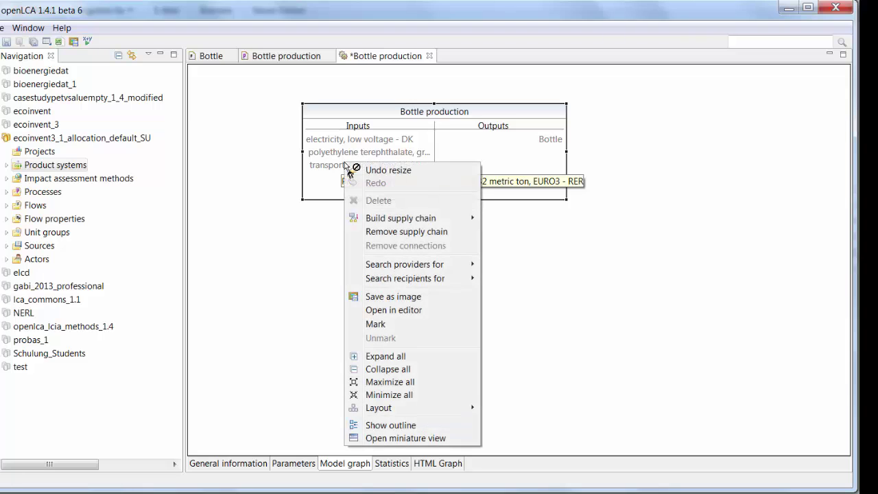
mouse_move(431, 267)
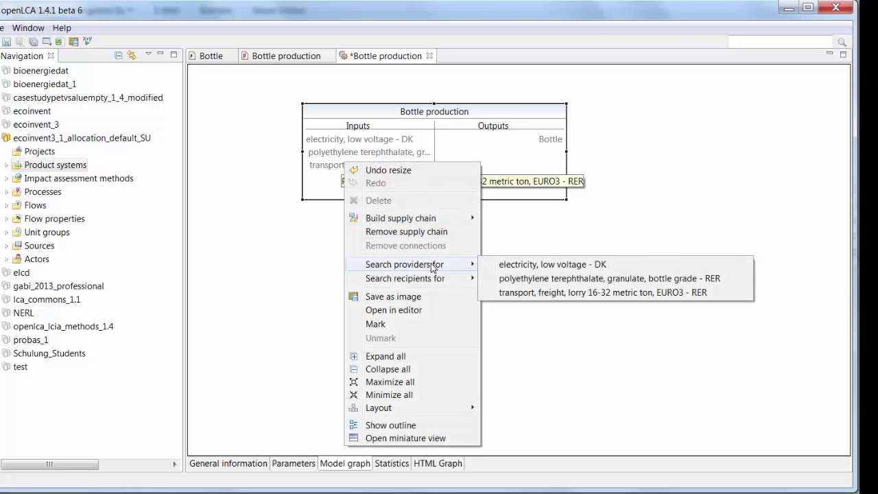
click(511, 265)
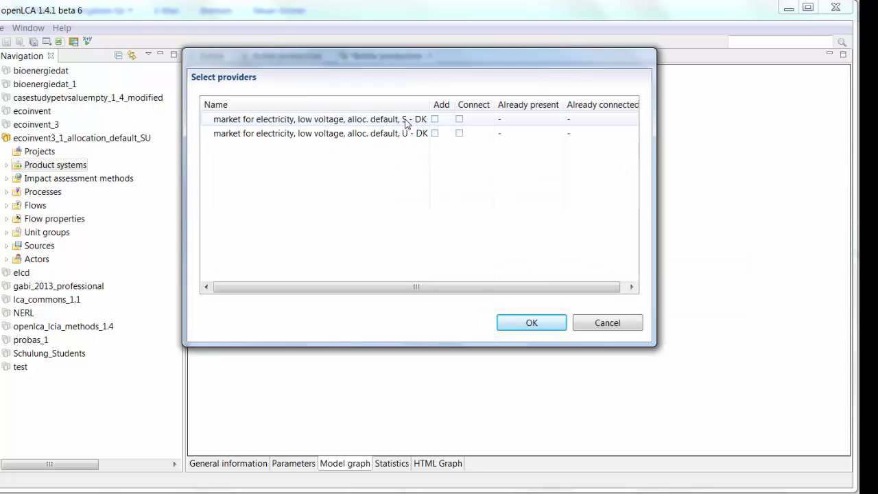
click(459, 133)
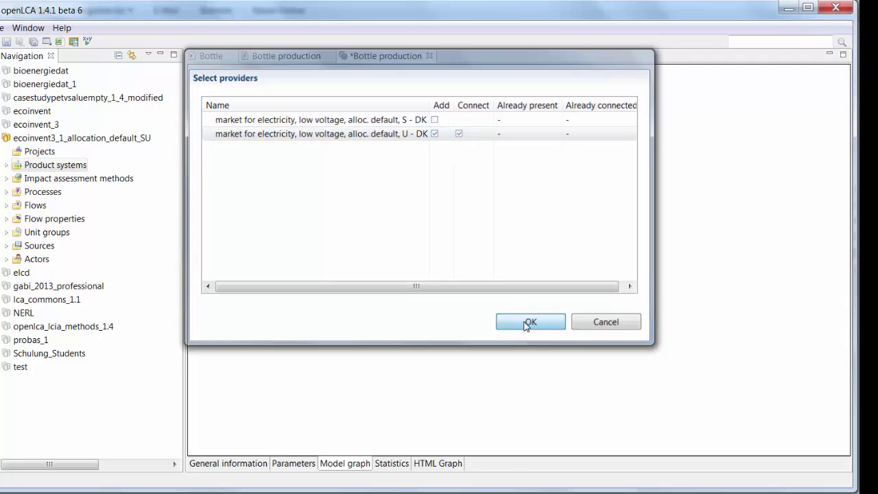
click(528, 323)
Step: Add and connect the unit-process polyethylene terephthalate provider to its input
right_click(365, 239)
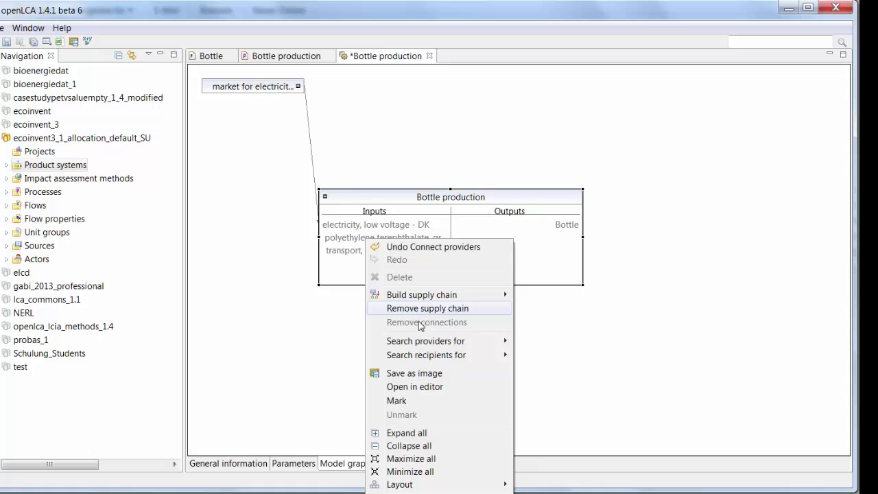
mouse_move(425, 340)
click(548, 357)
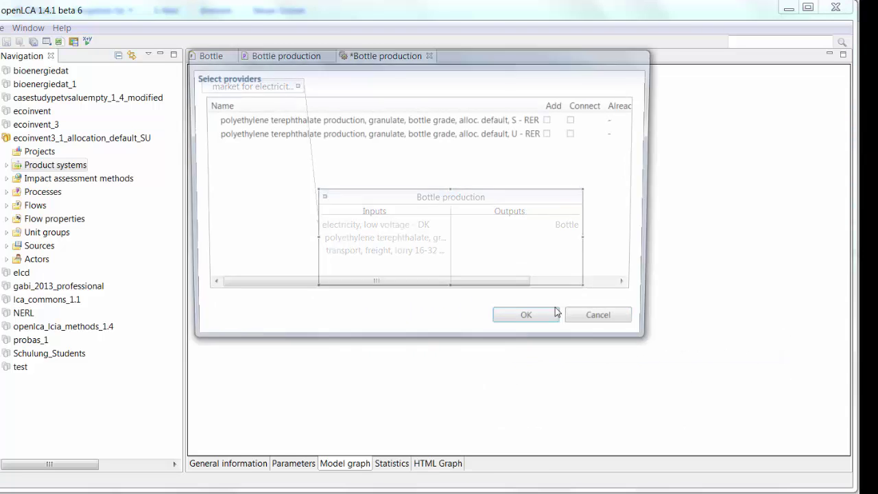
click(551, 133)
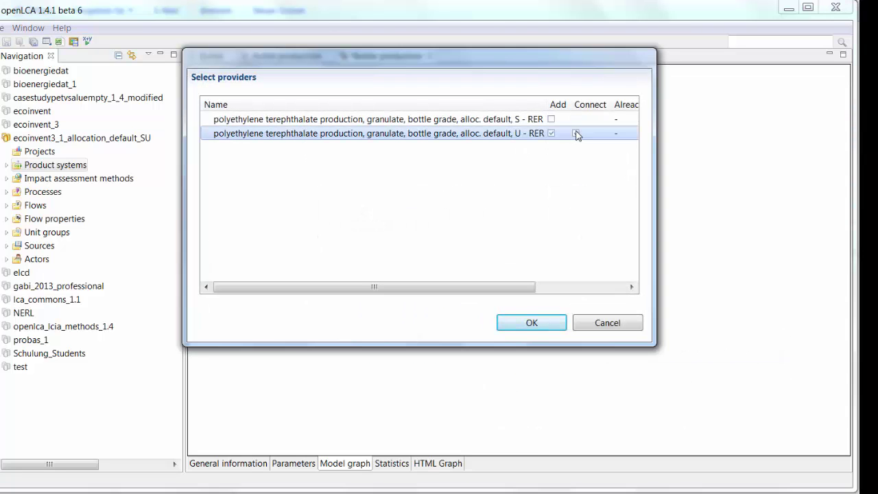
click(530, 322)
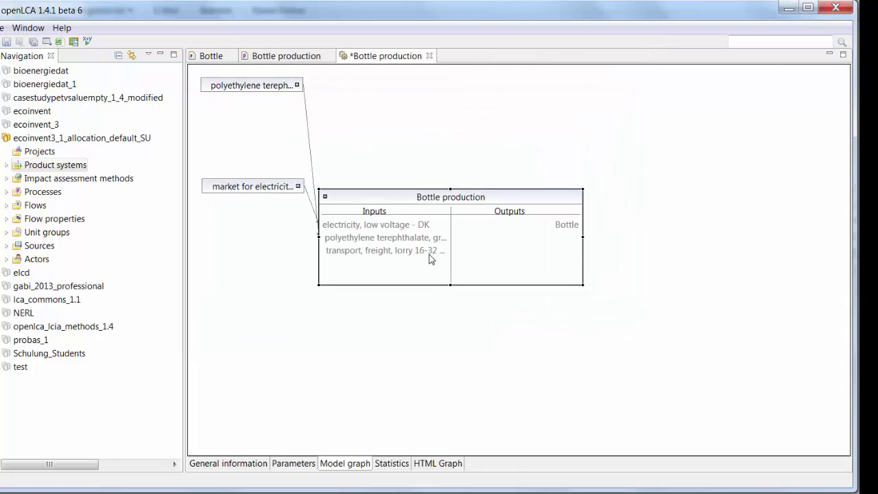
Step: Connect the unit-process lorry transport provider and move Bottle production further right
right_click(395, 252)
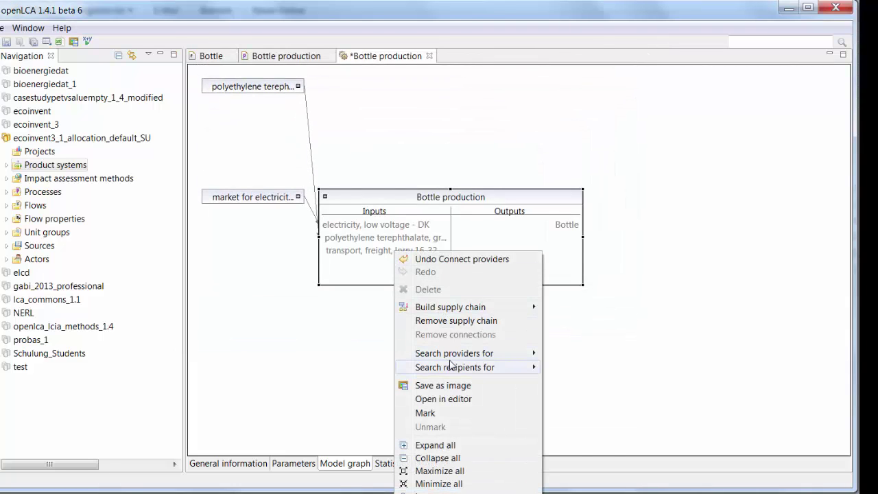
mouse_move(460, 355)
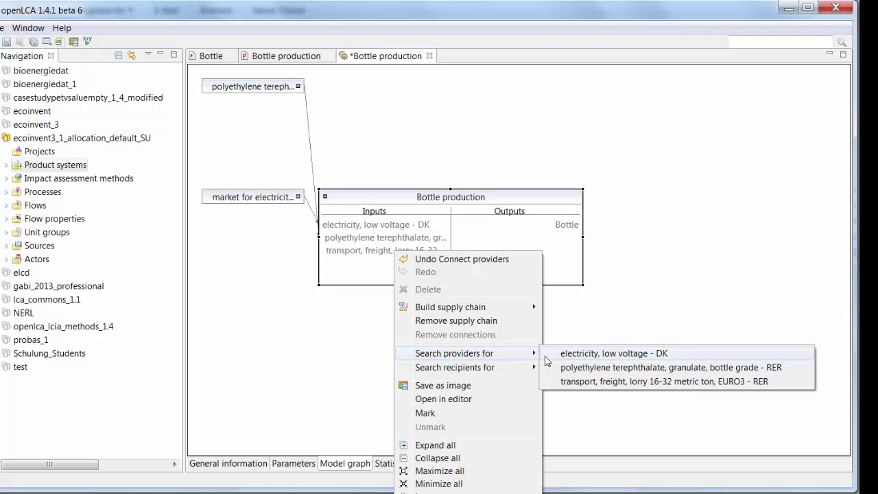
click(563, 380)
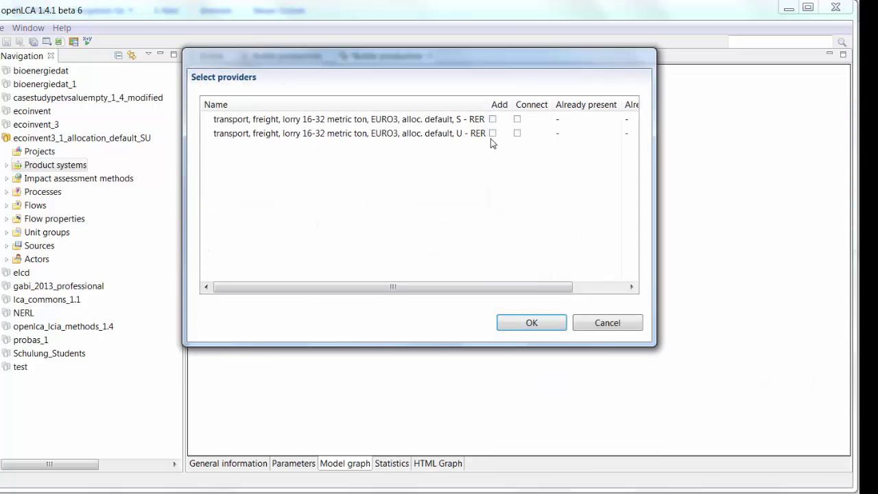
click(517, 133)
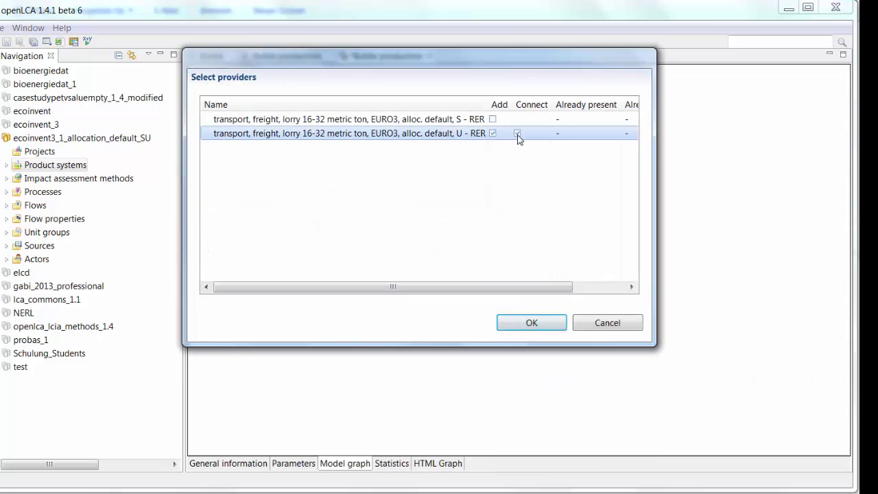
click(523, 324)
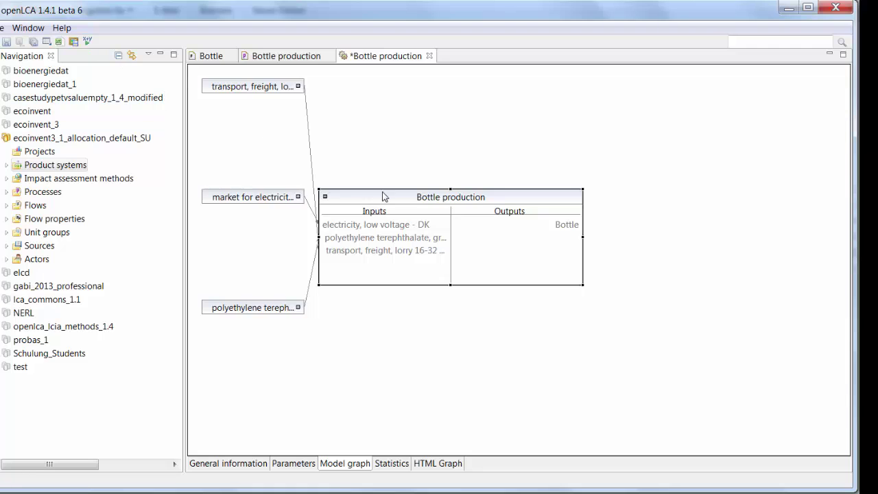
drag(386, 197, 525, 131)
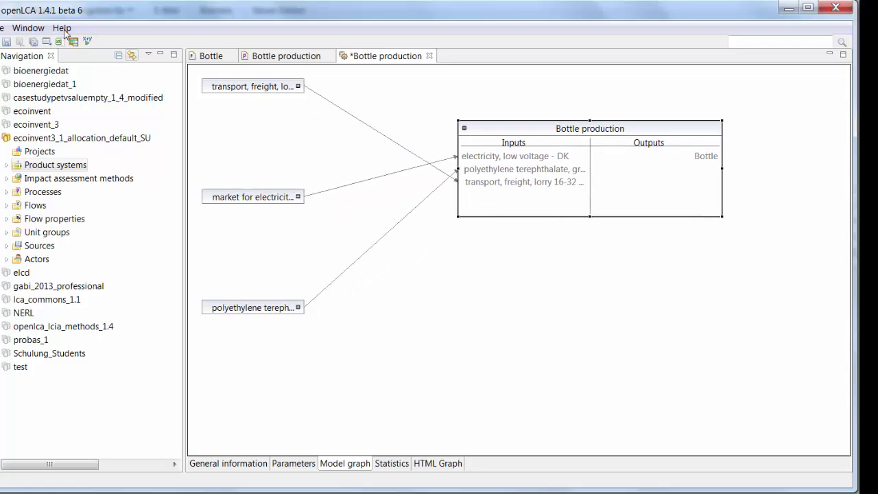
Step: Save the product system and add Bottle production's parameters D, E and W to it
click(9, 43)
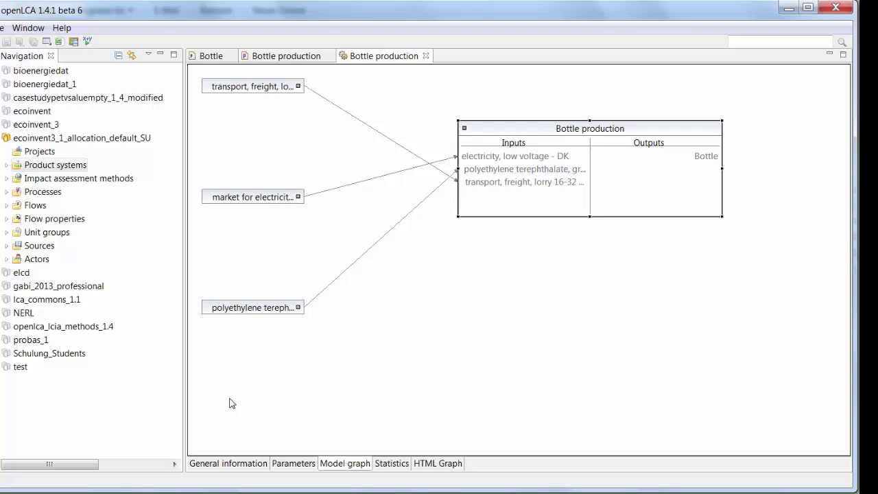
click(224, 466)
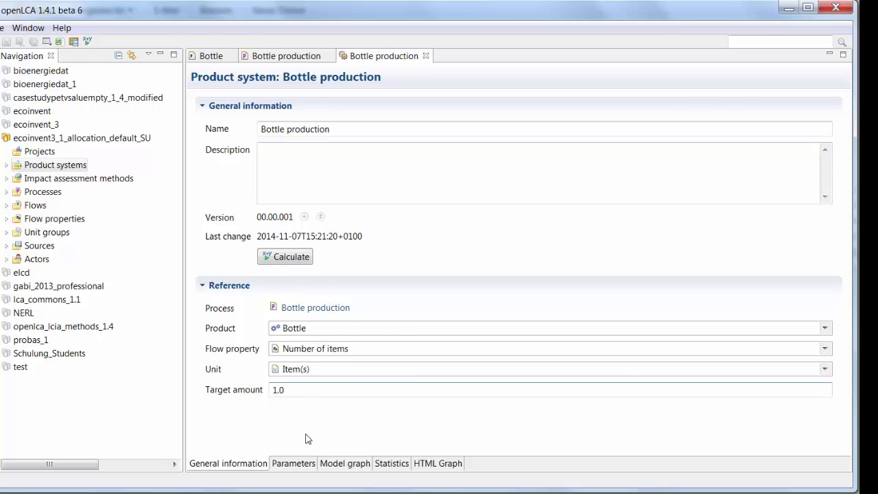
click(295, 469)
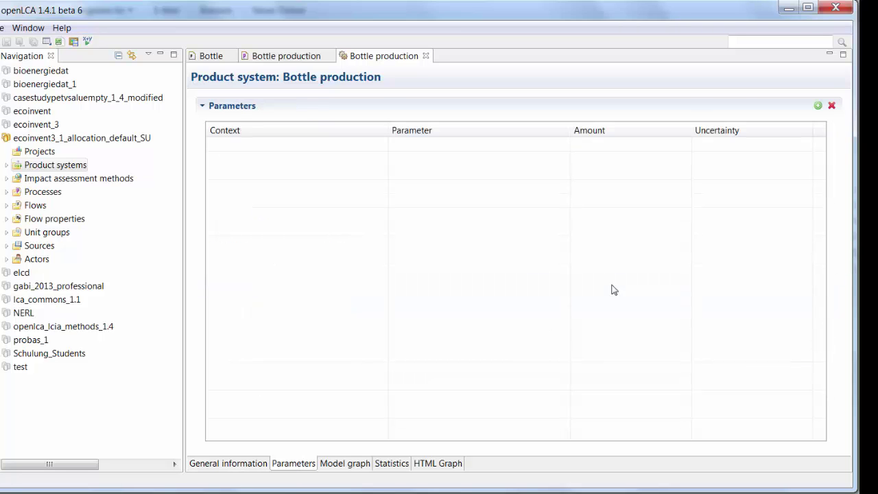
click(818, 108)
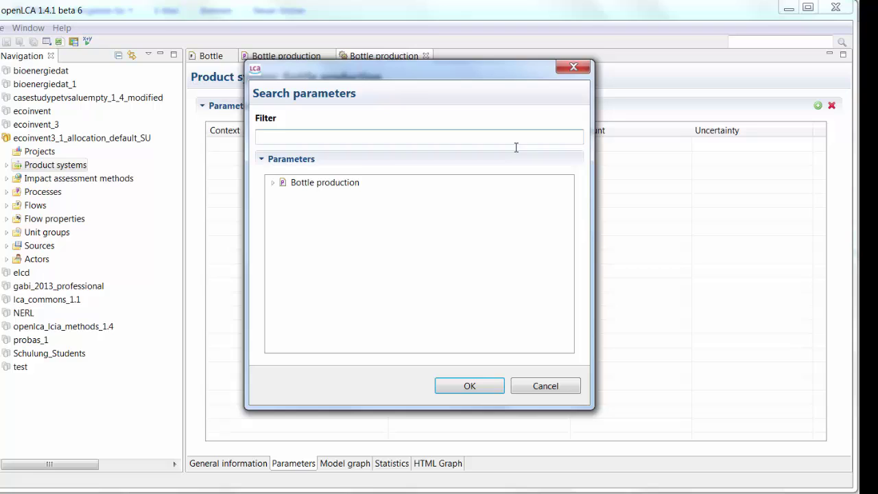
click(274, 183)
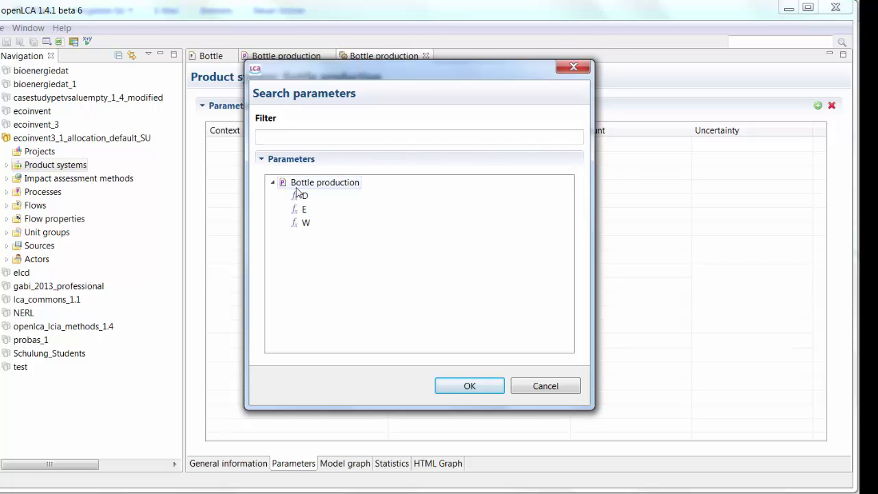
click(299, 196)
shift+click(301, 223)
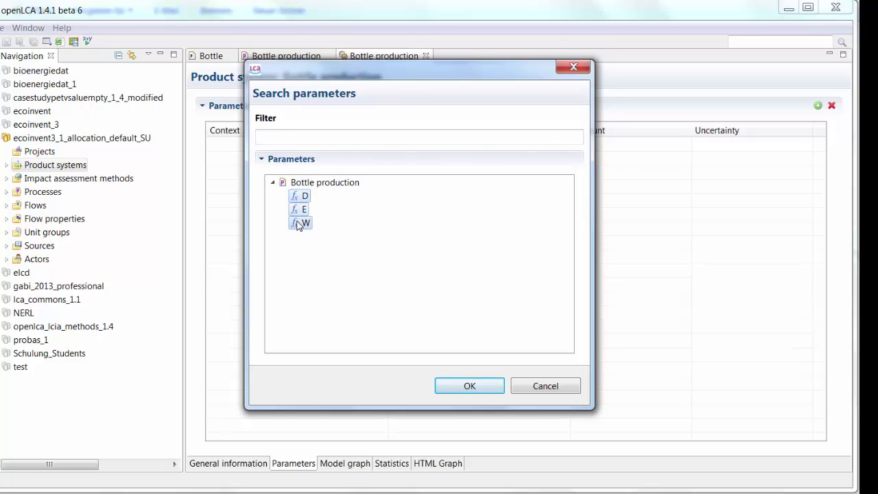
click(470, 386)
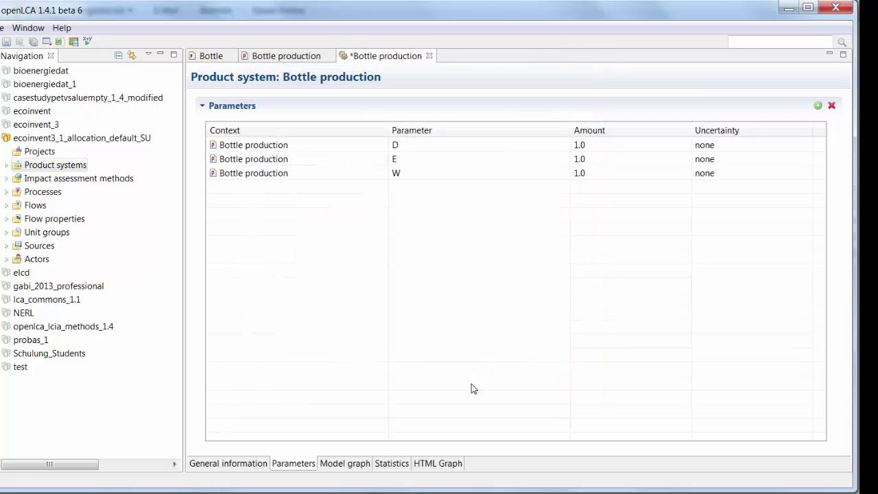
Step: Set the parameter amounts to D 1000.0, E 200.0 and W 0.06
click(611, 140)
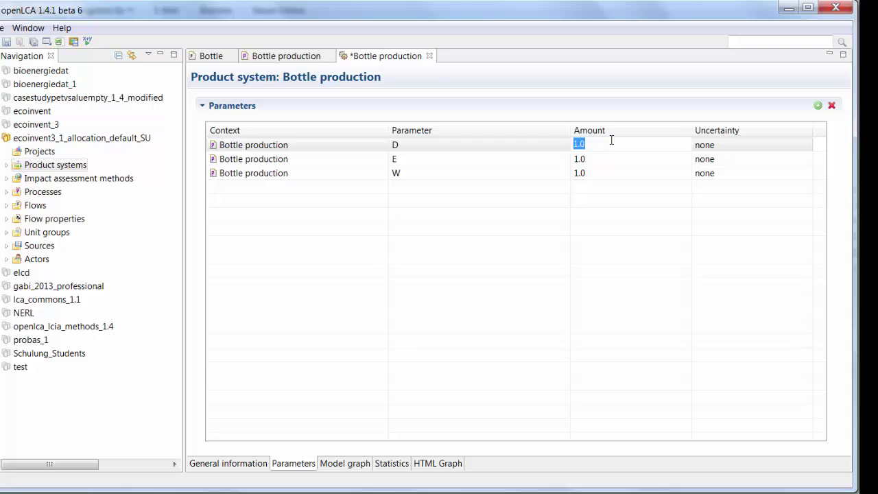
text(1)
click(597, 157)
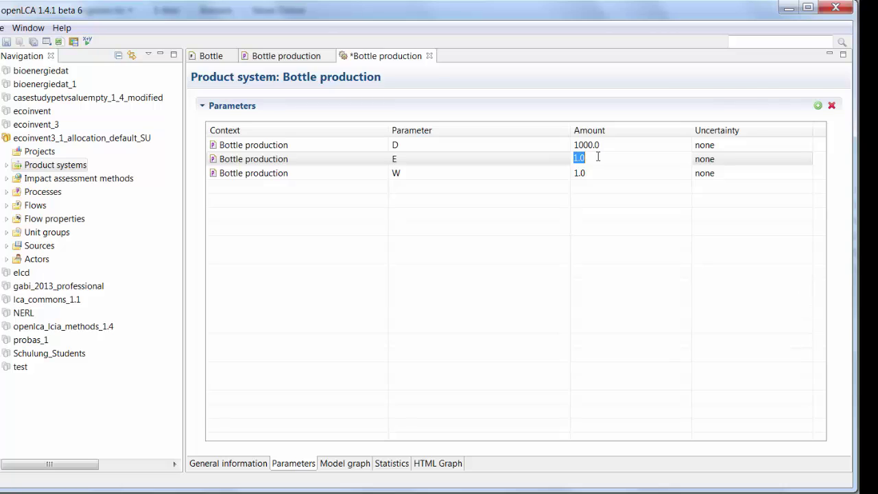
text(200)
click(581, 174)
click(582, 174)
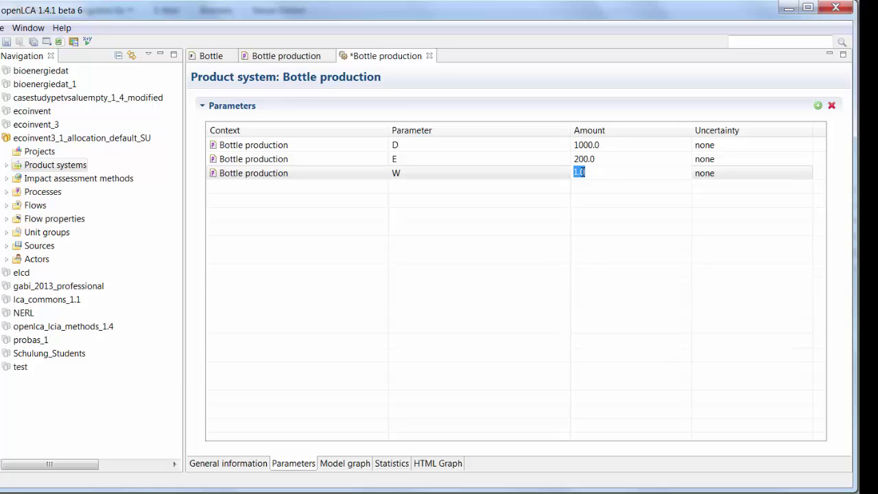
key(BackSpace)
key(Return)
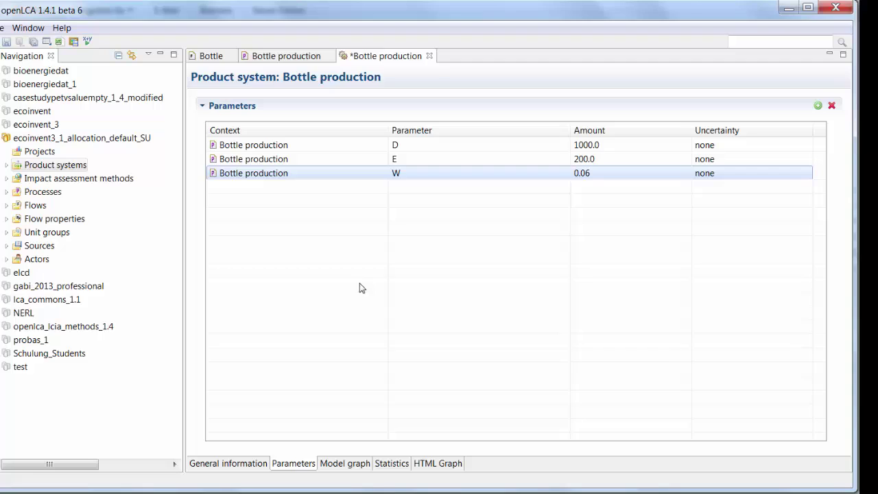
Step: Save the product system as version 00.00.002 and verify parameters D, E and W
click(221, 464)
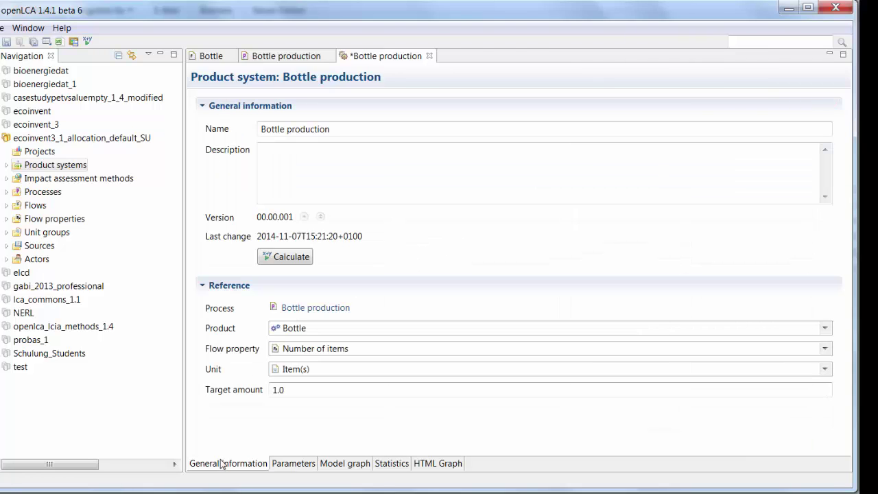
click(6, 42)
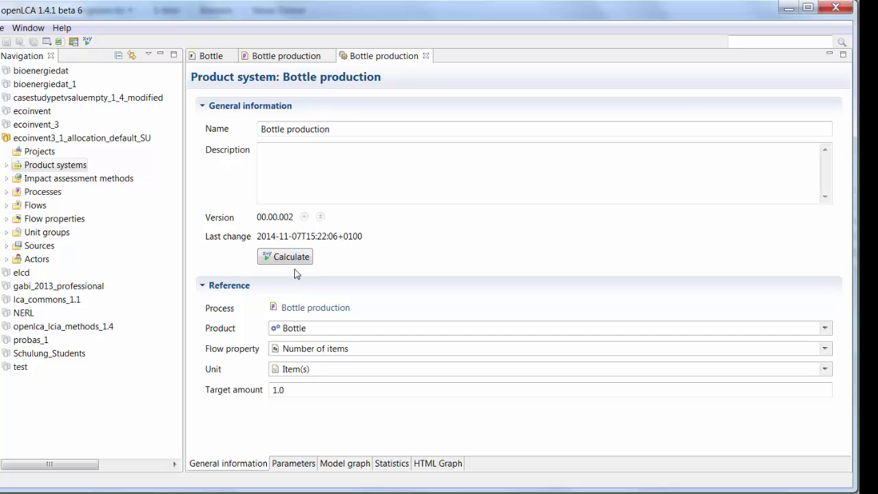
click(291, 465)
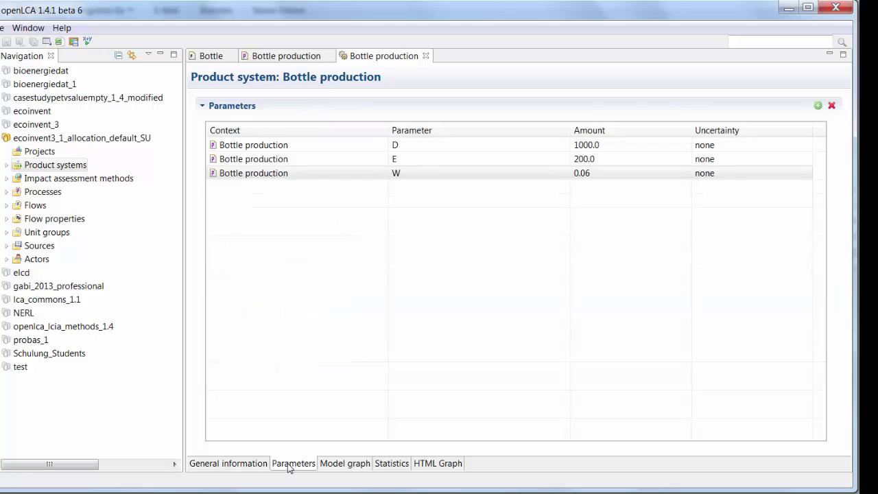
click(249, 465)
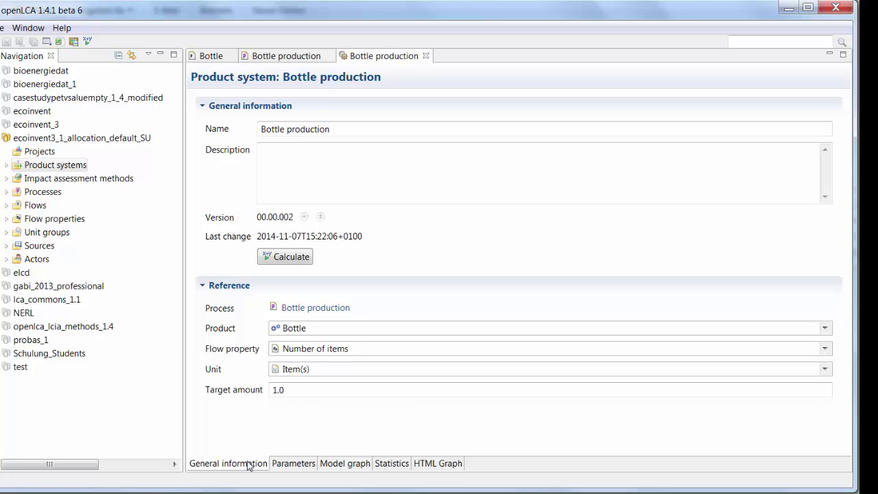
Step: Create a new project named Bottle production in the Projects folder
right_click(41, 155)
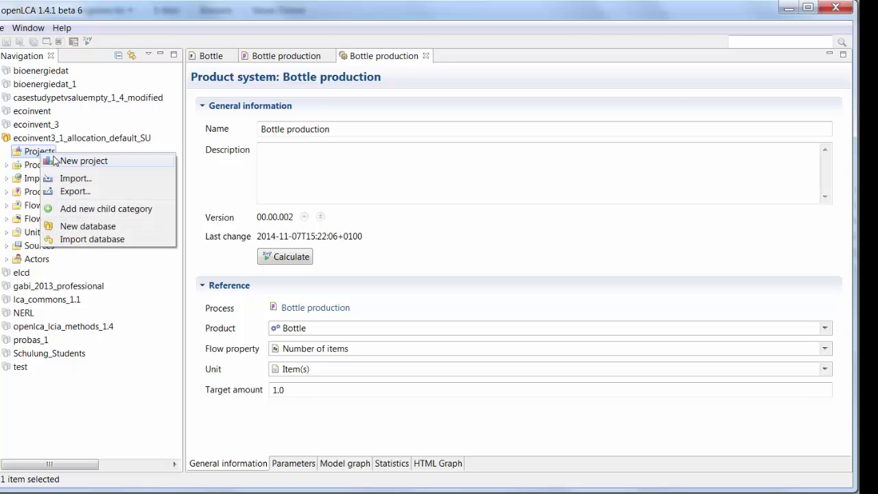
click(55, 160)
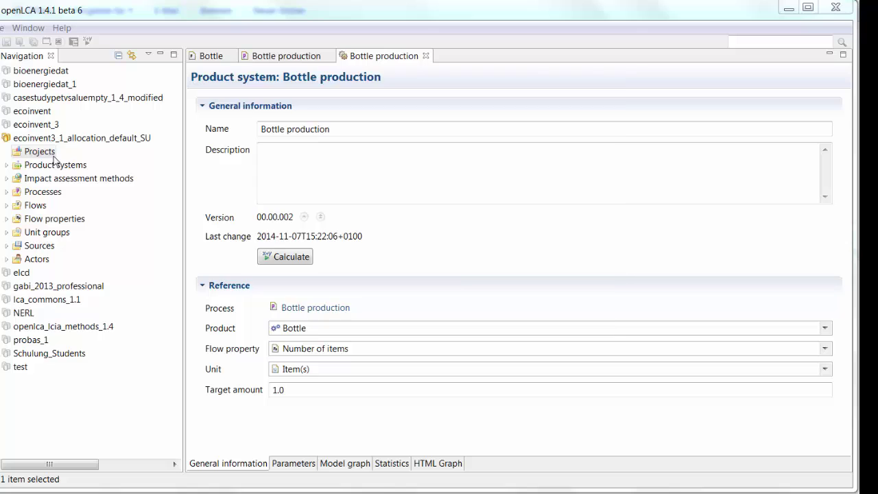
text(Bottle production)
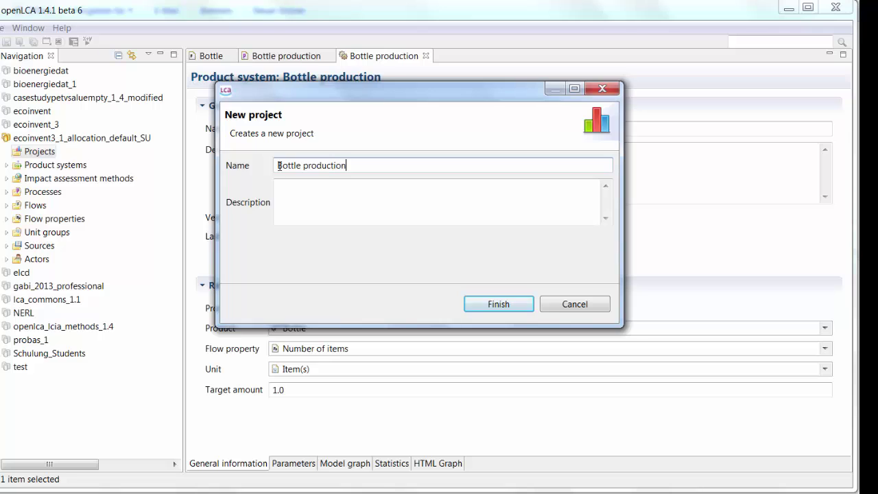
key(Return)
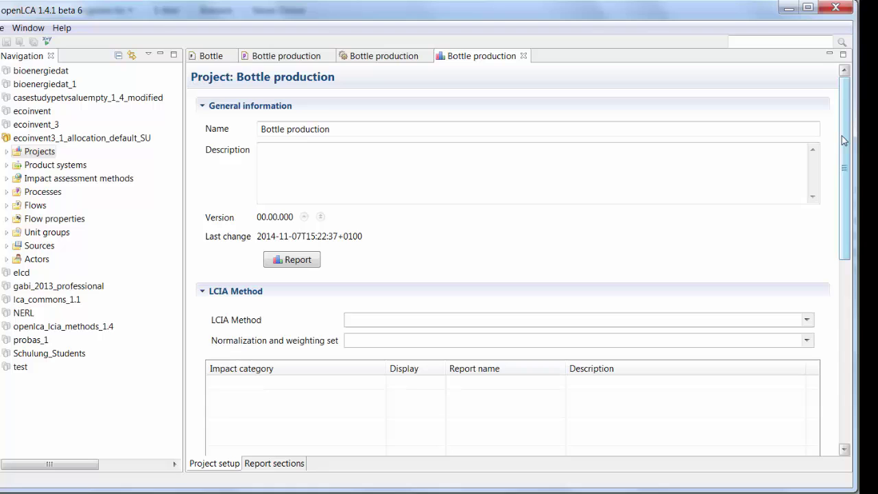
Step: Set the project's LCIA method to CML, 2001 (baseline)
drag(843, 140, 844, 197)
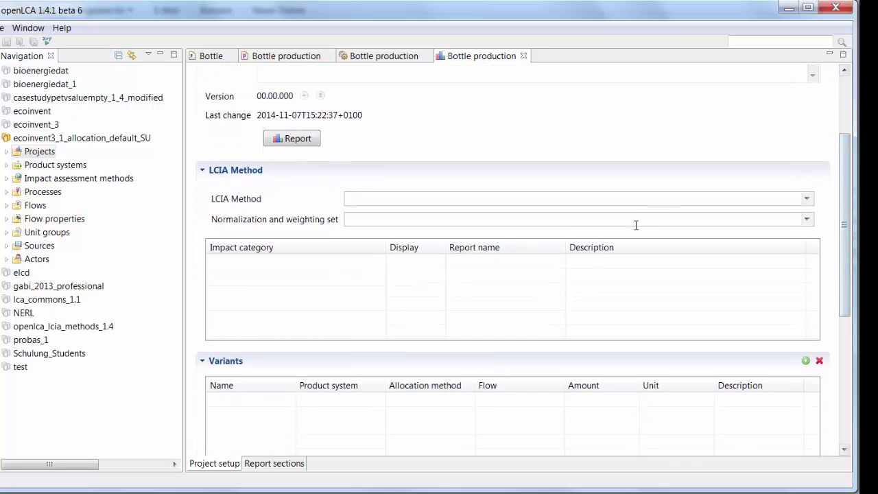
click(807, 199)
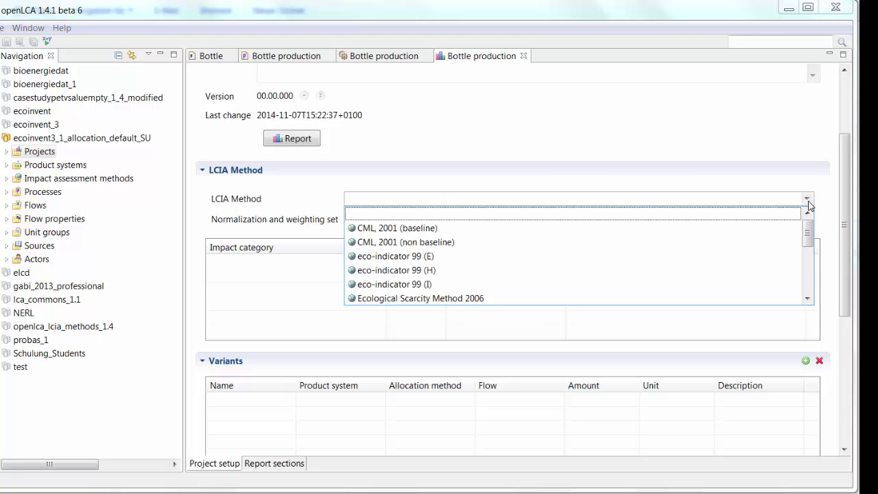
click(390, 228)
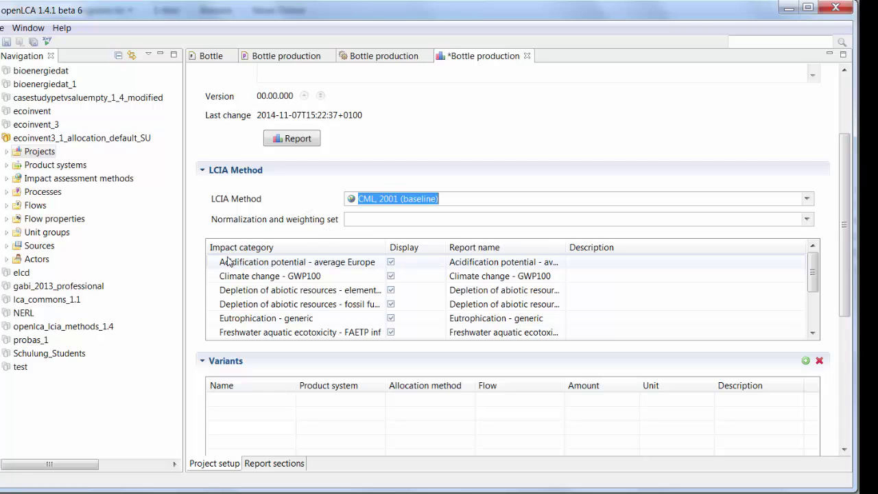
Step: Hide all impact categories except acidification, eutrophication, human toxicity and ozone depletion
click(391, 276)
click(391, 290)
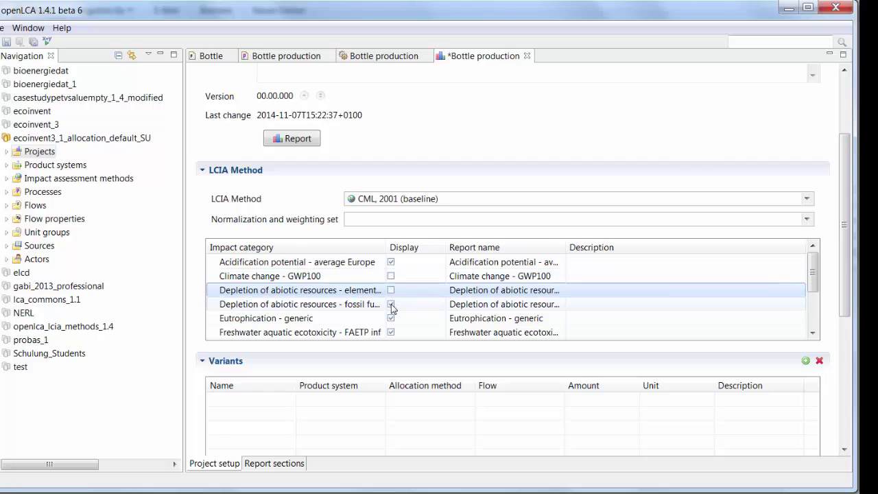
click(390, 304)
click(391, 332)
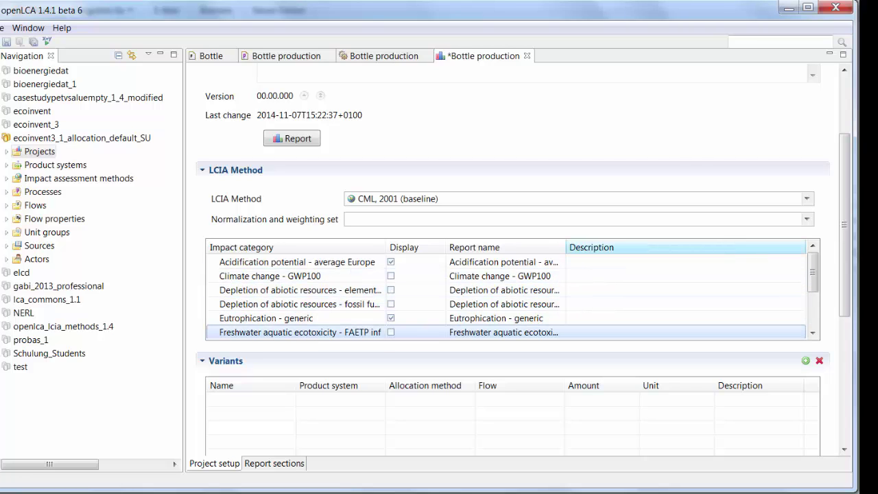
drag(812, 272, 812, 299)
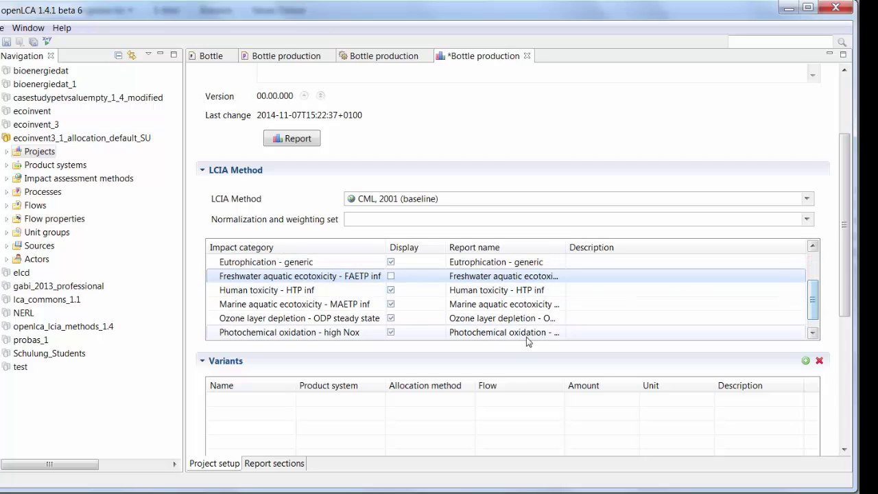
click(391, 304)
click(391, 333)
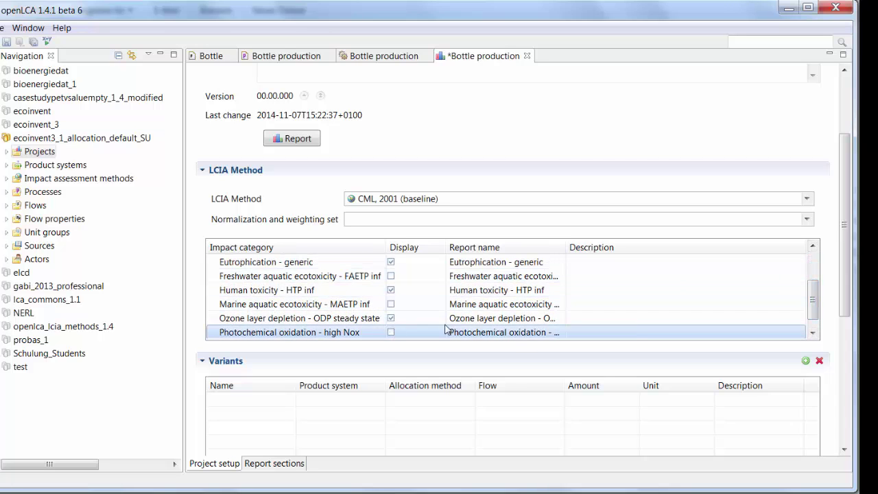
scroll(596, 320, down, 1)
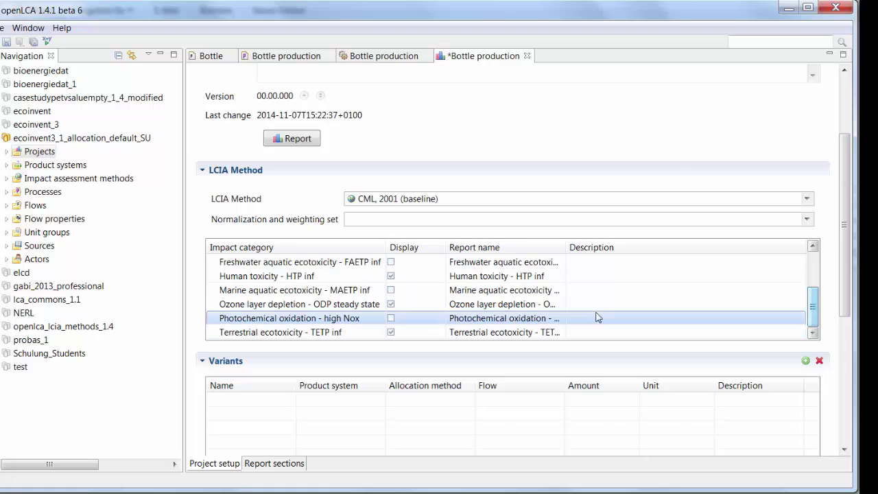
click(391, 332)
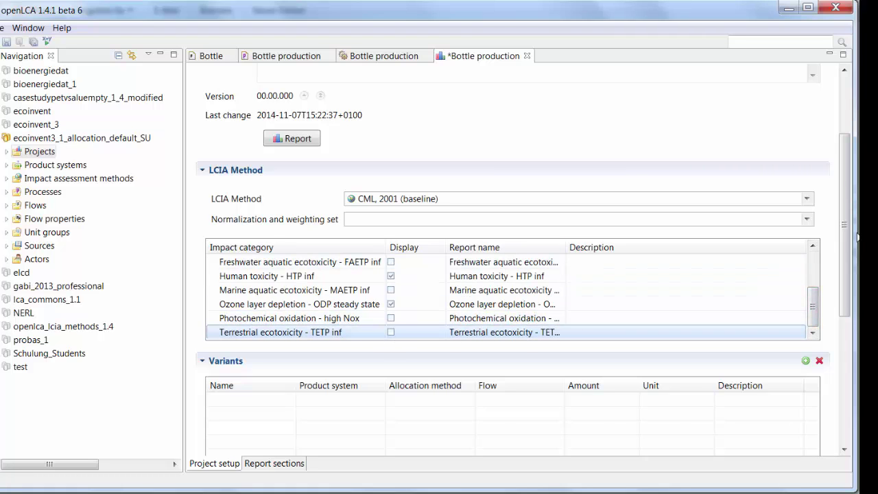
drag(850, 237, 848, 322)
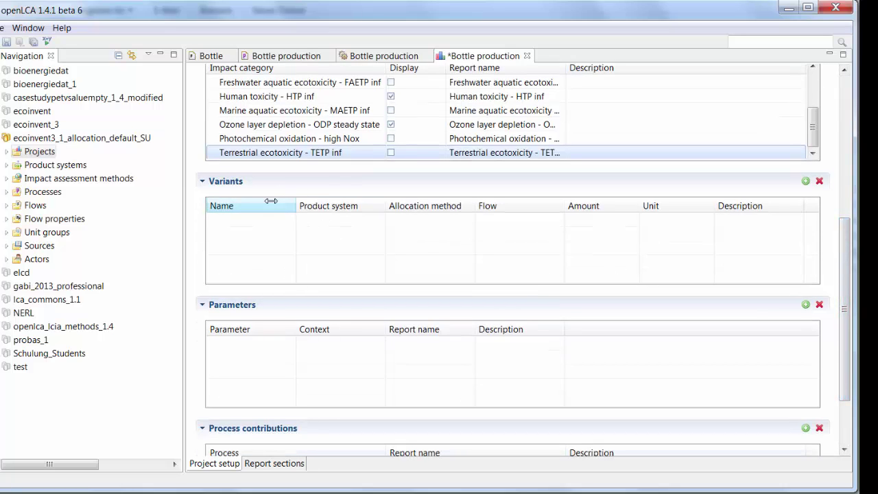
Step: Add a Bottle production variant and rename it Scenario 1
click(805, 181)
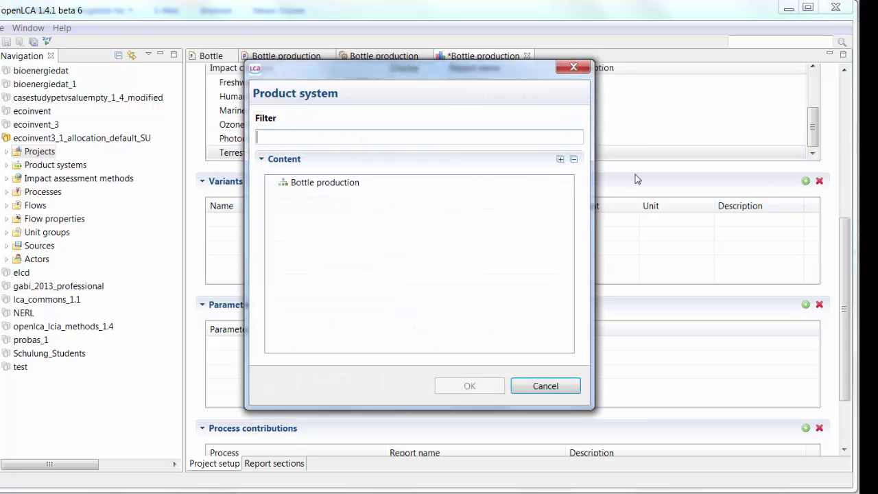
click(319, 183)
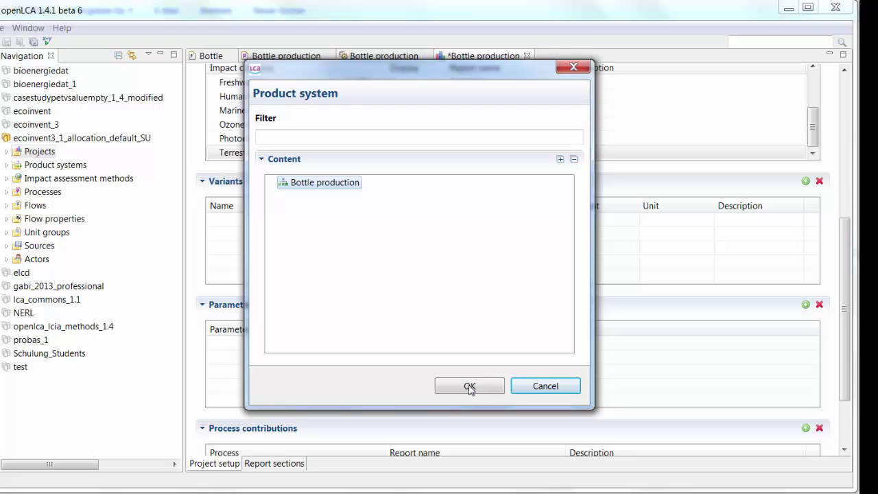
click(469, 386)
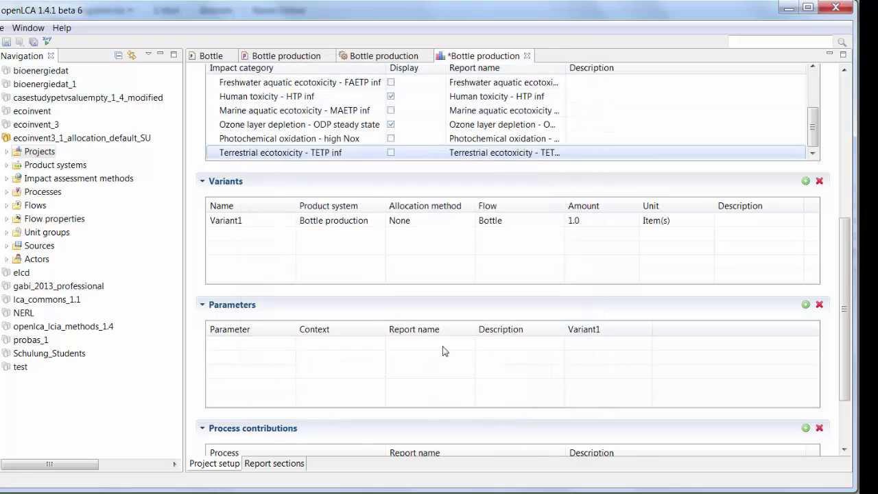
click(225, 219)
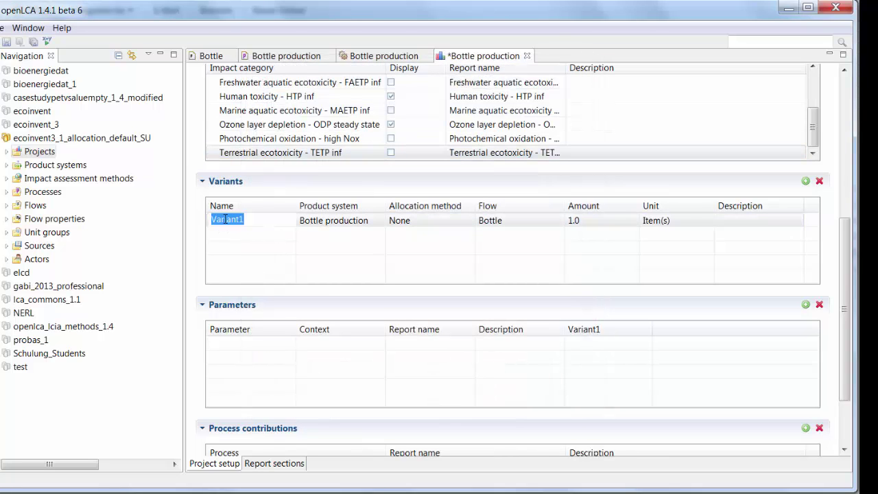
text(Scena)
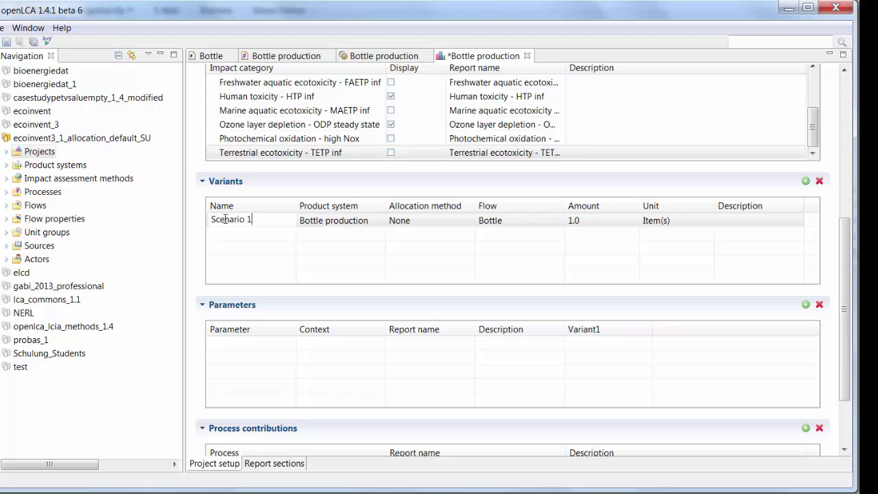
key(Return)
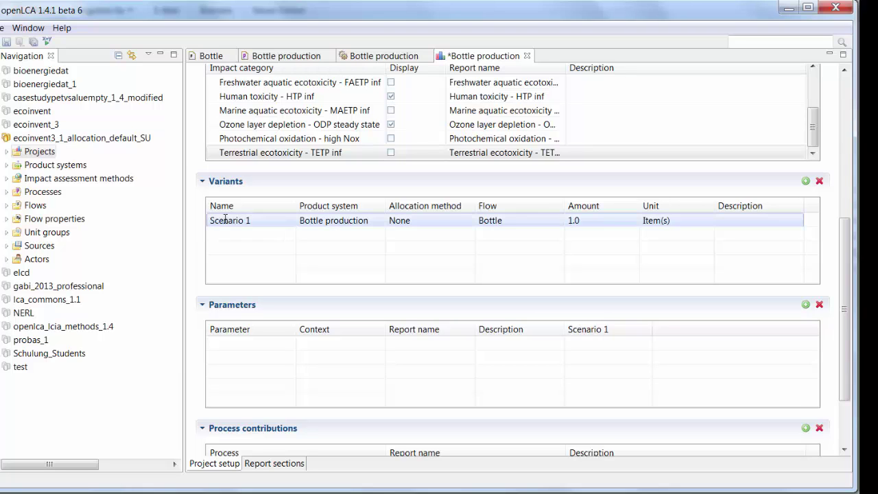
Step: Add a second Bottle production variant named Scenario 2
click(804, 181)
click(322, 183)
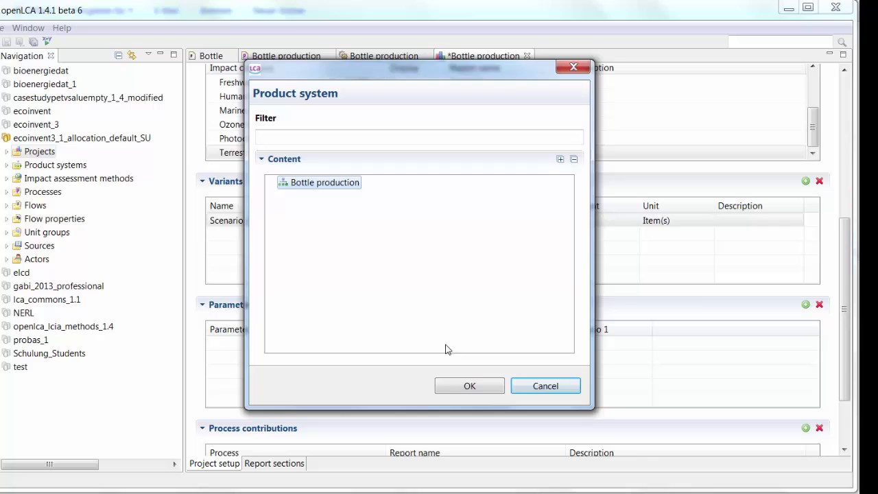
click(469, 385)
click(232, 234)
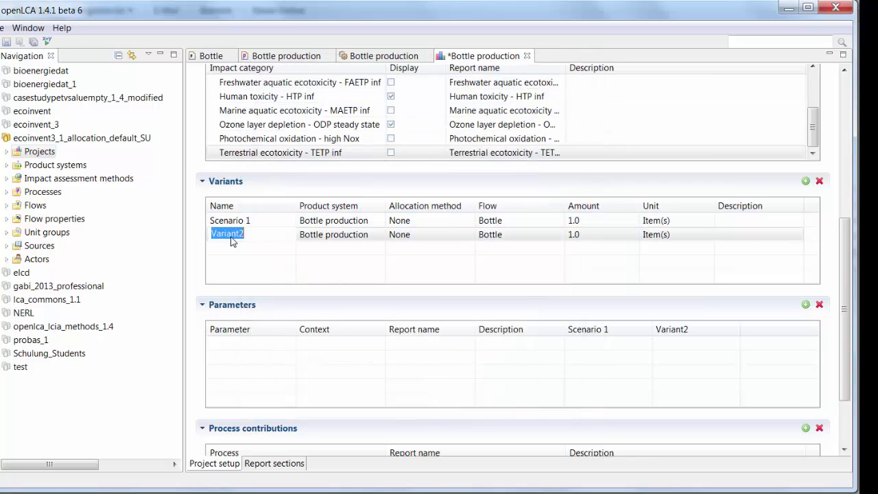
text(Scen)
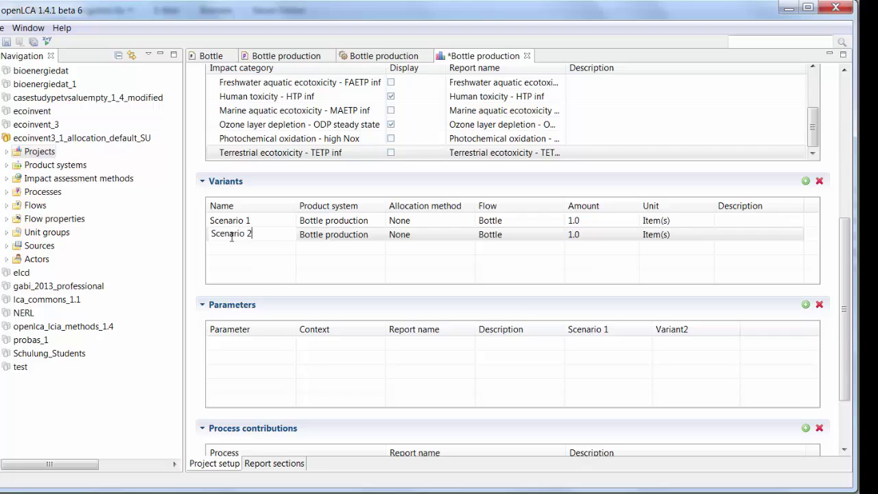
key(Return)
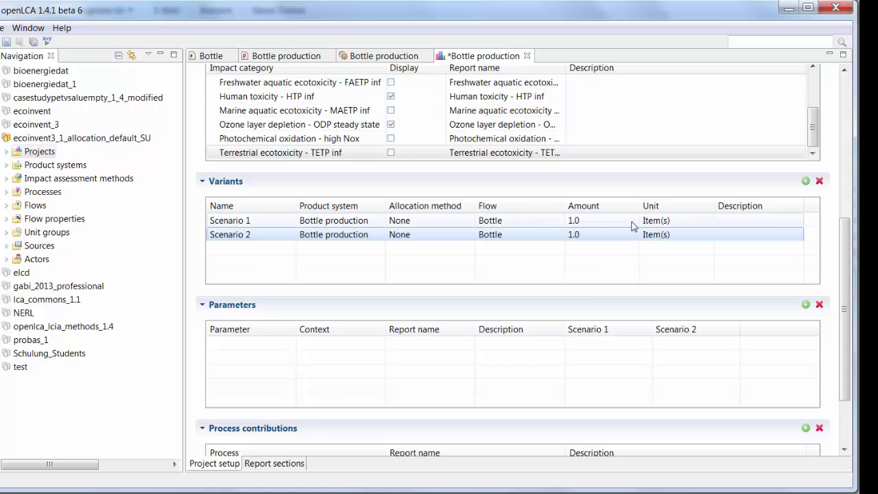
Step: Set the amounts to 1000000 for Scenario 1 and 1000 for Scenario 2
click(599, 218)
text(10)
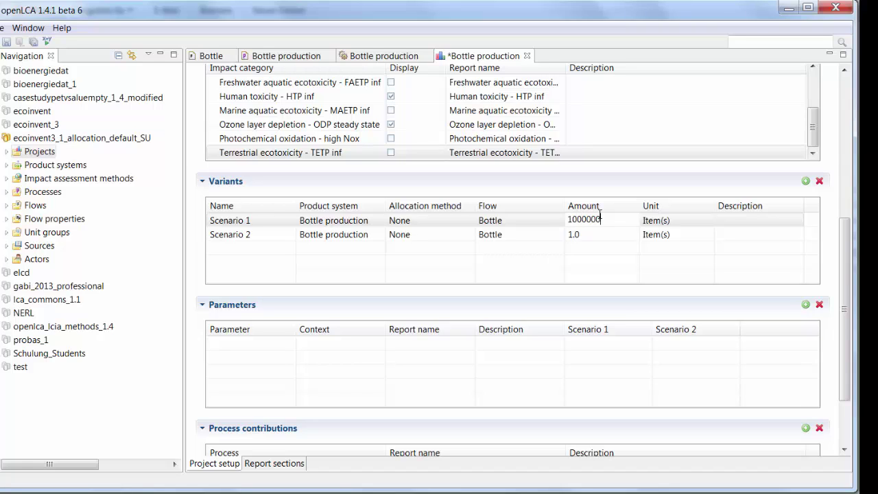
text(00000)
click(582, 233)
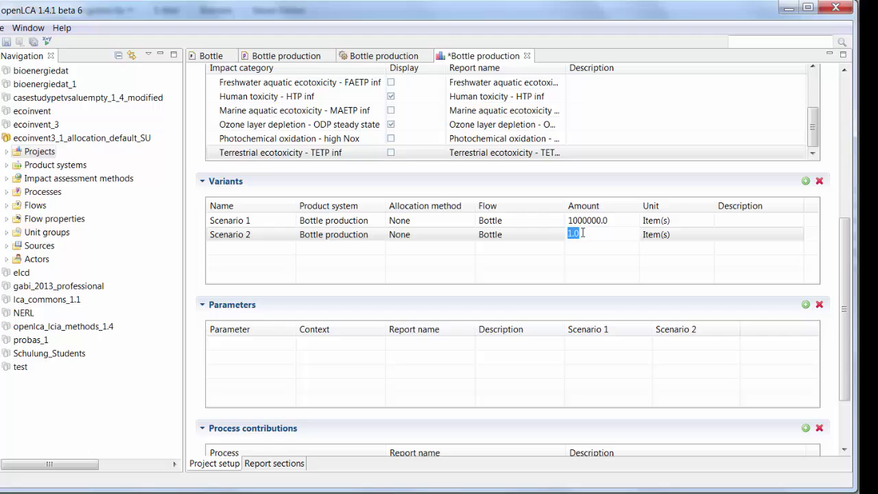
text(1000)
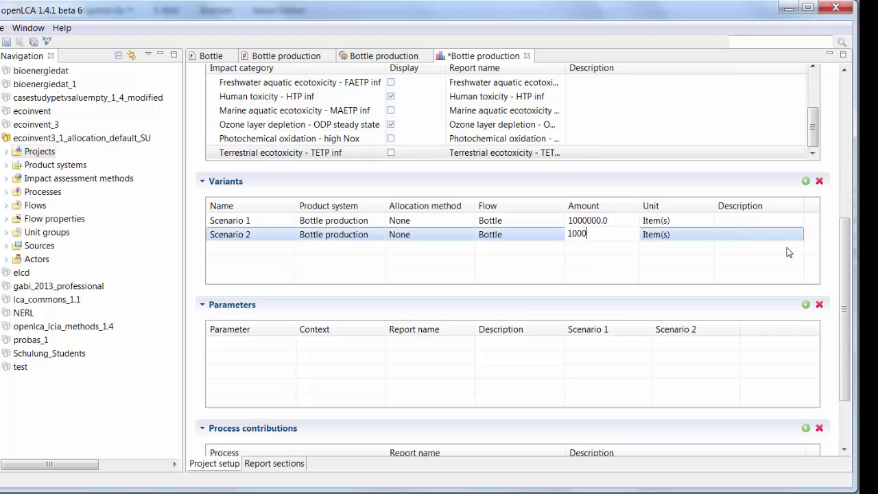
scroll(499, 192, up, 5)
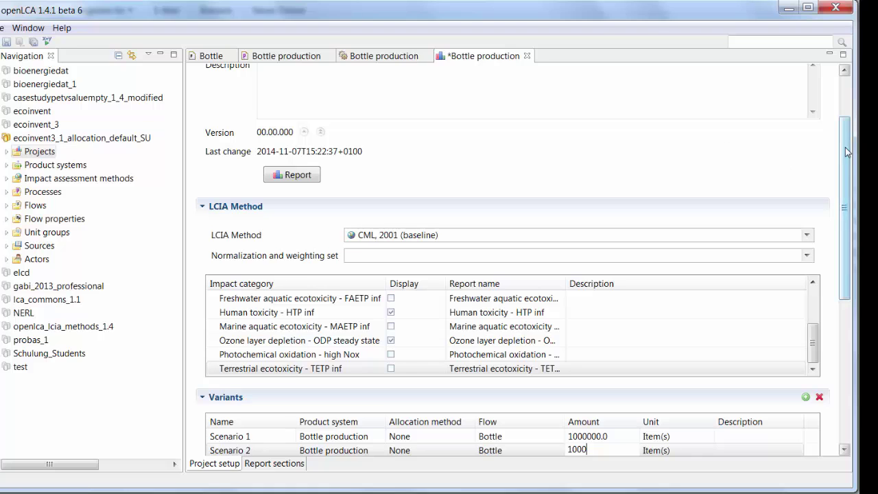
Step: Add Bottle production's parameters D, E and W to the project
drag(846, 151, 845, 264)
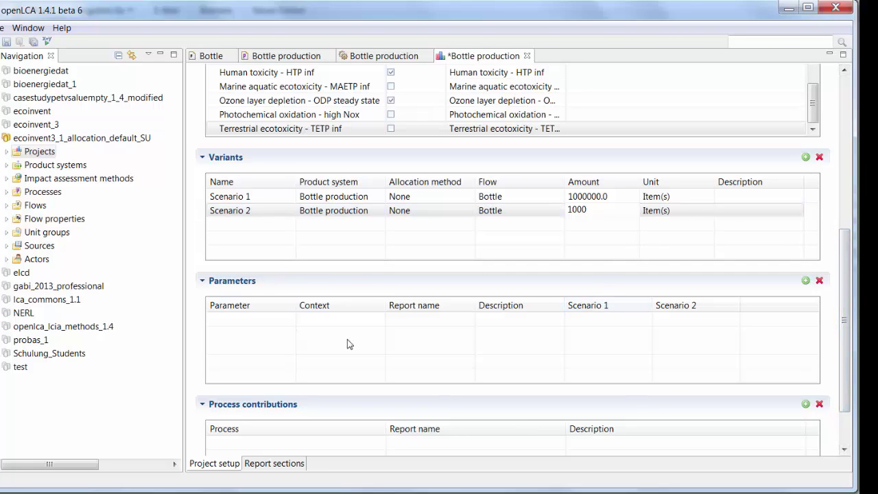
click(805, 280)
click(281, 182)
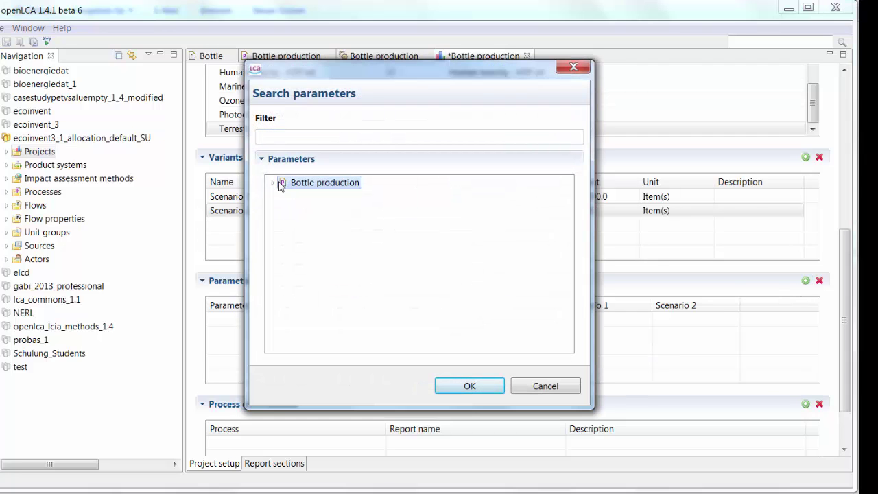
click(273, 183)
click(300, 197)
shift+click(303, 223)
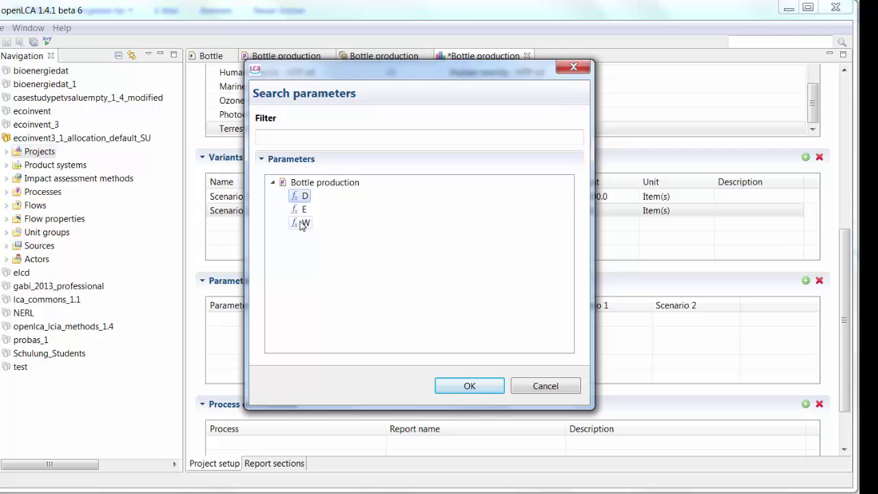
click(467, 386)
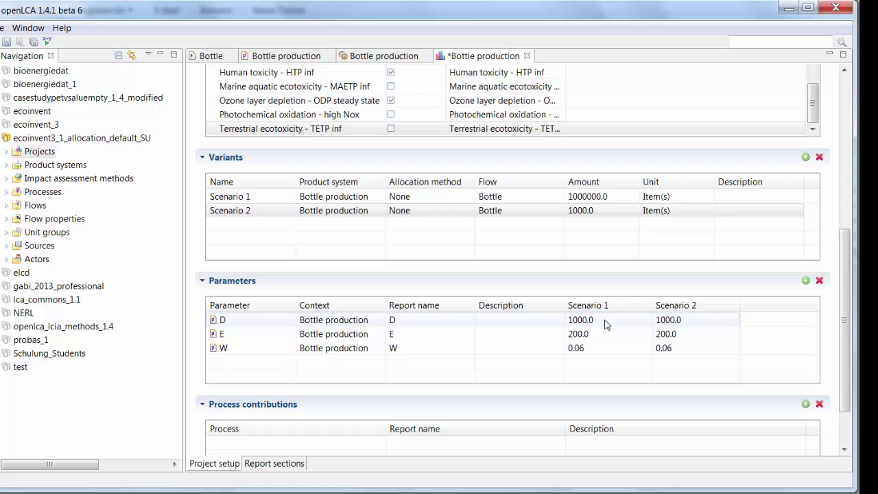
Step: Set D to 50000 for Scenario 2 and Scenario 1's amount to 1000
click(661, 320)
text(50000)
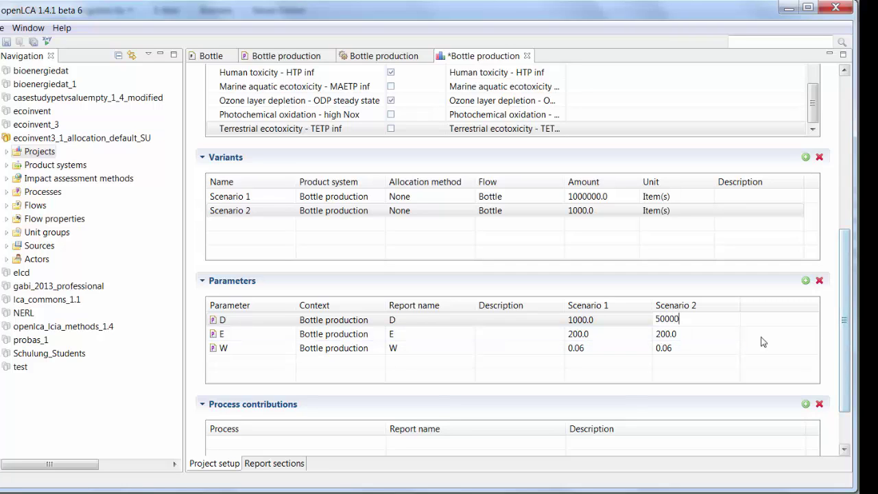
click(589, 196)
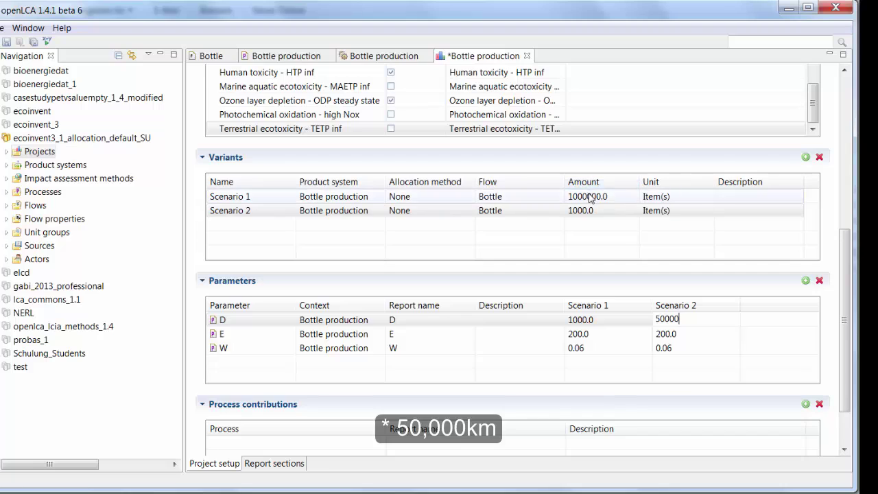
double_click(589, 196)
text(1000)
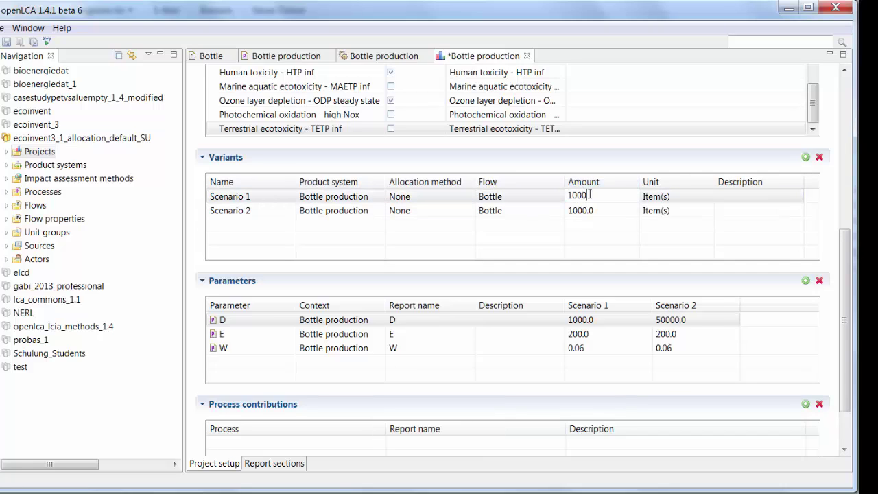
click(635, 239)
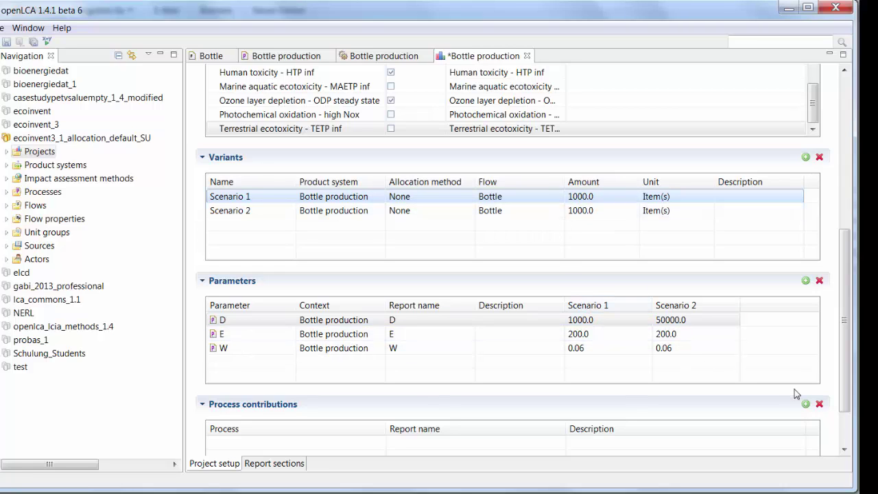
drag(845, 394, 823, 255)
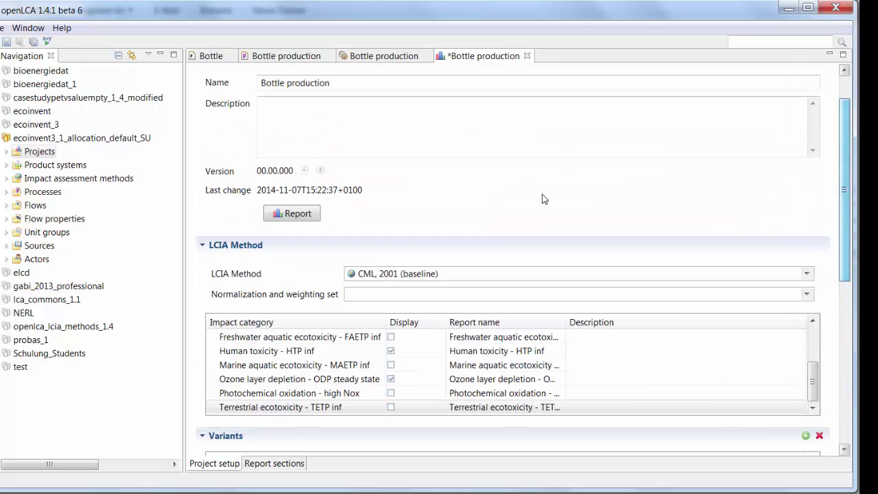
Step: Save the project as version 00.00.001 and open its results report
click(6, 42)
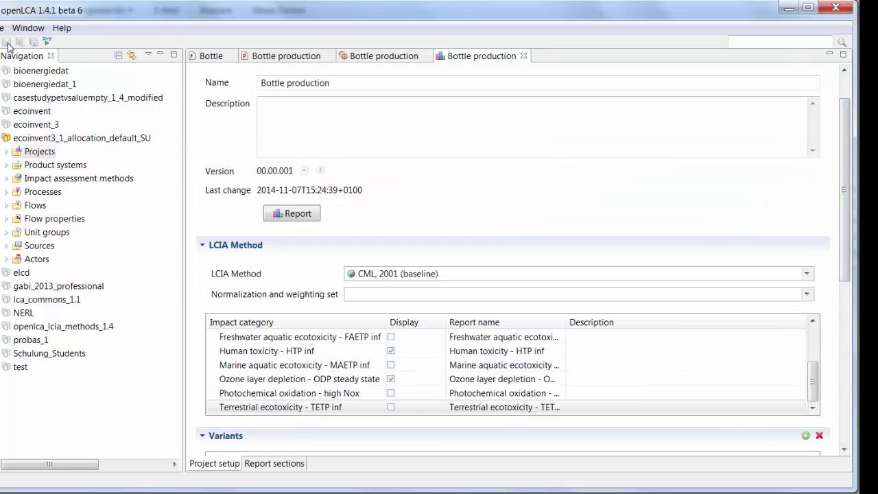
click(295, 220)
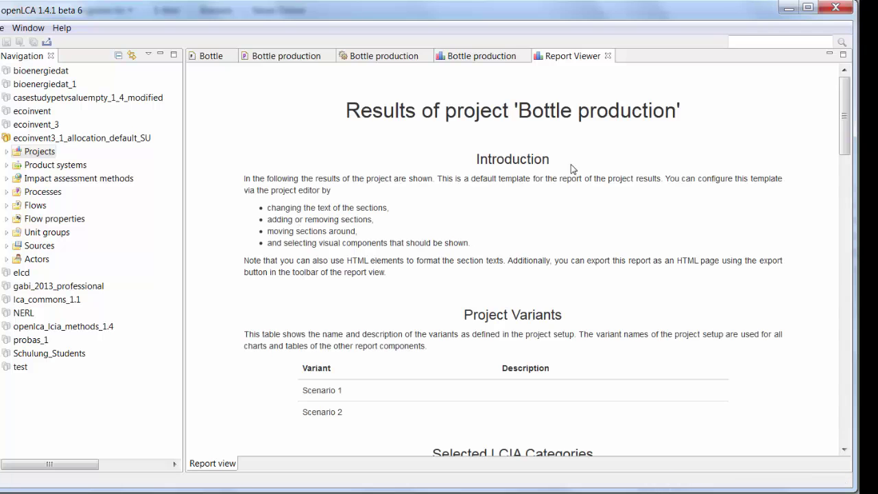
drag(844, 116, 847, 273)
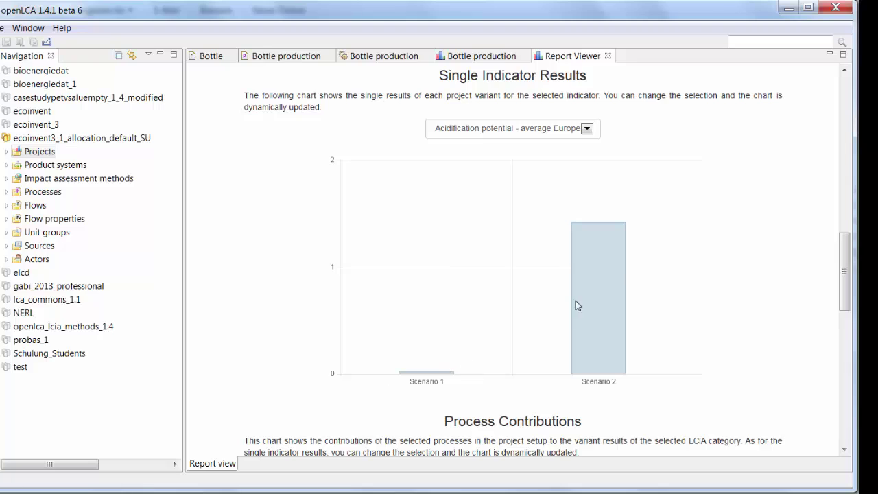
mouse_move(589, 226)
Step: Chart single-indicator results for eutrophication, human toxicity and ozone layer depletion
click(586, 128)
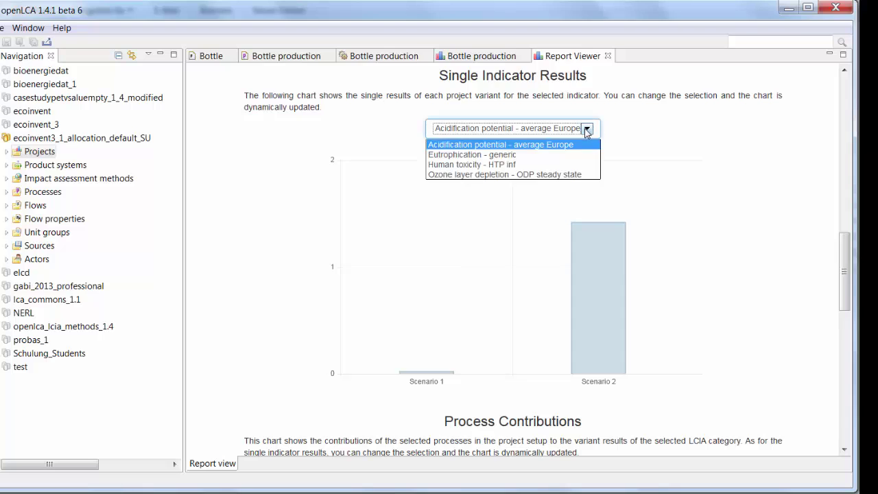
click(510, 155)
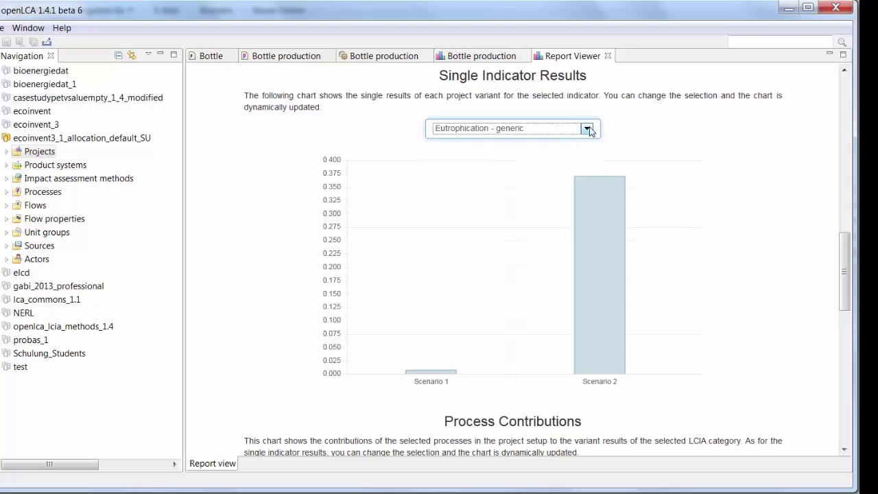
click(587, 128)
click(491, 165)
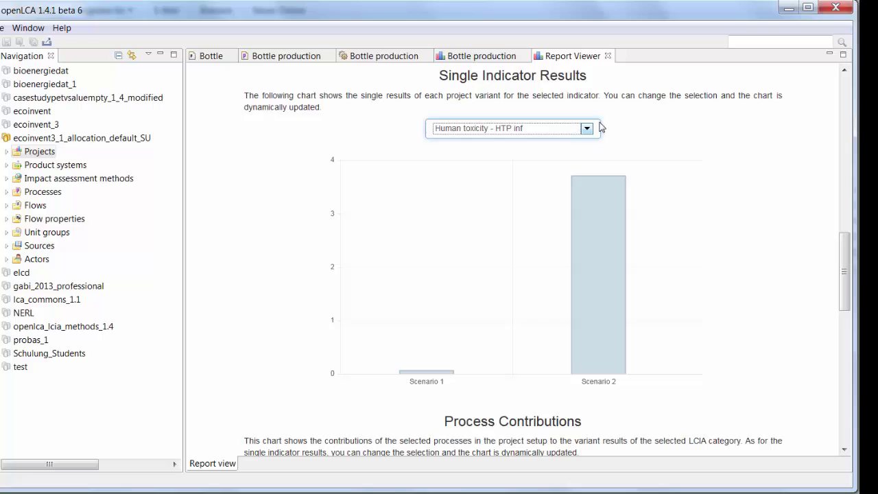
click(588, 129)
click(500, 175)
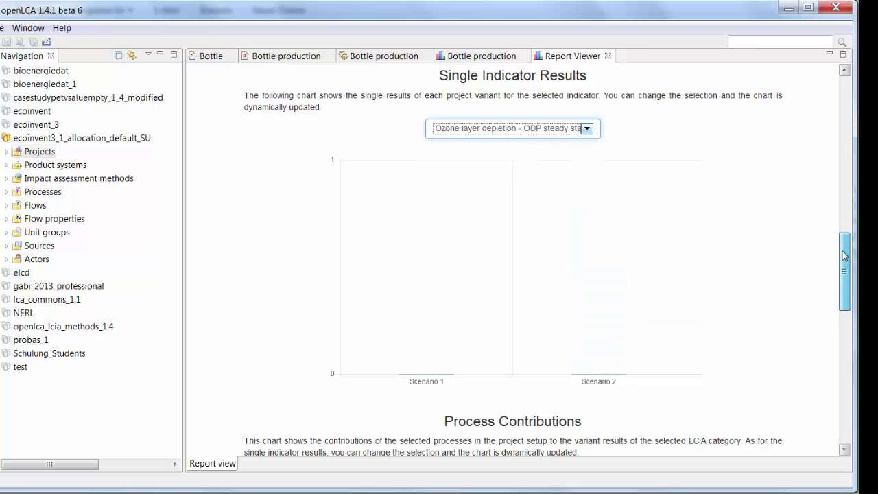
drag(844, 255, 842, 401)
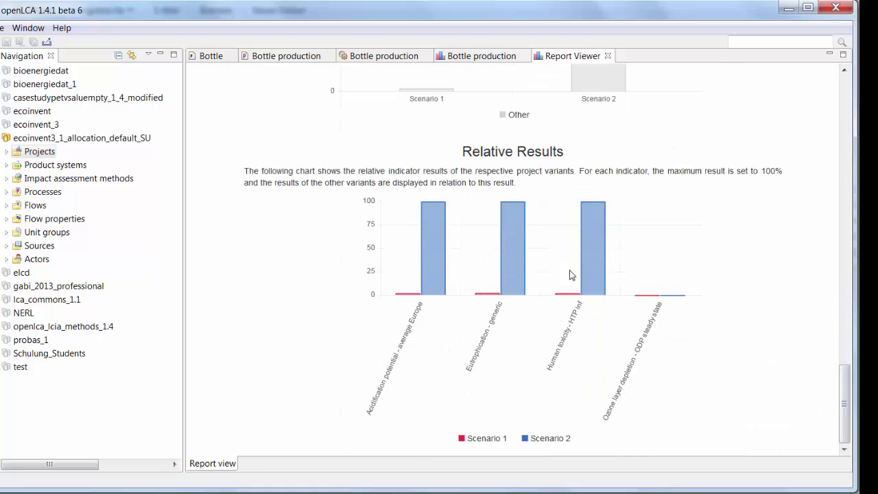
mouse_move(426, 288)
mouse_move(404, 298)
mouse_move(485, 297)
drag(842, 420, 842, 133)
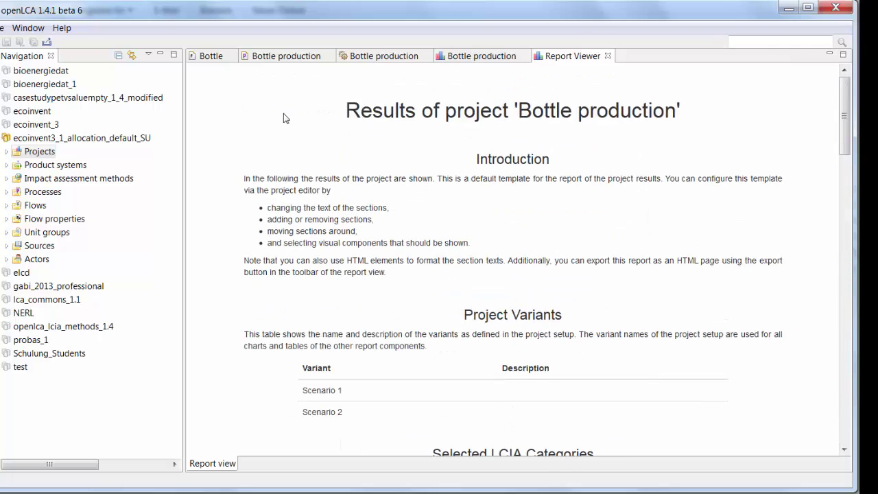
Step: Switch from the Report Viewer back to the Bottle production project editor
click(476, 57)
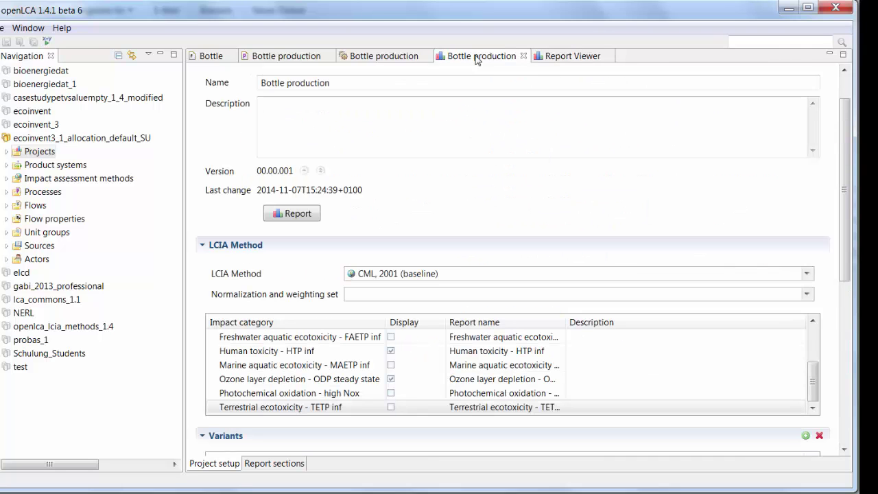